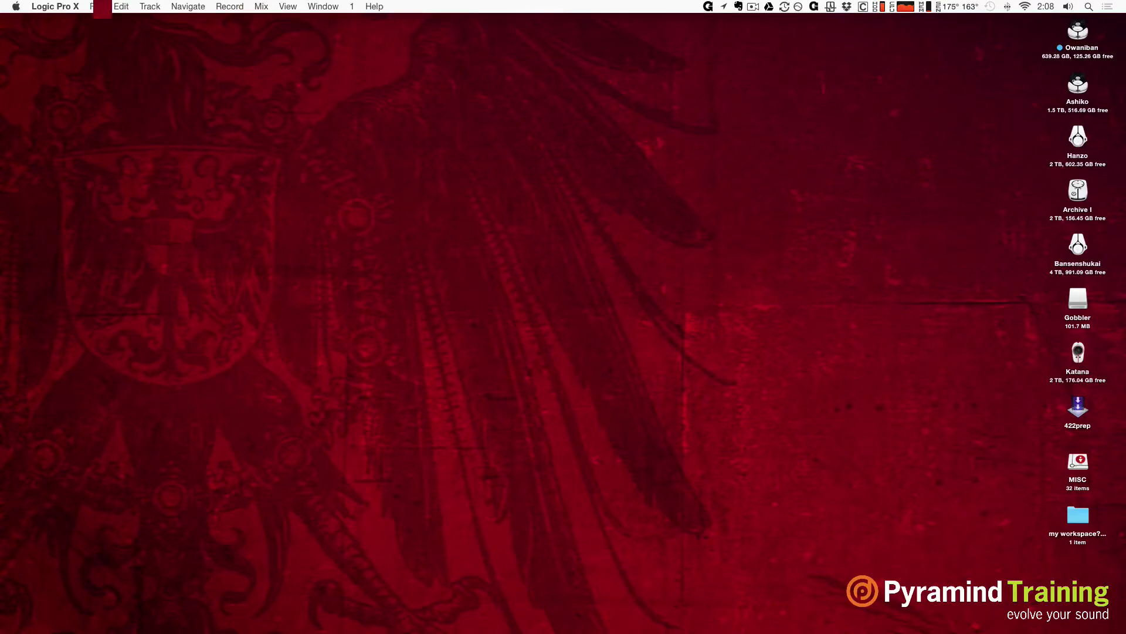
- Create a new project from Music_Template, leaving the frame rate at 29.97 and tempo at 120
left_click(99, 6)
left_click(131, 32)
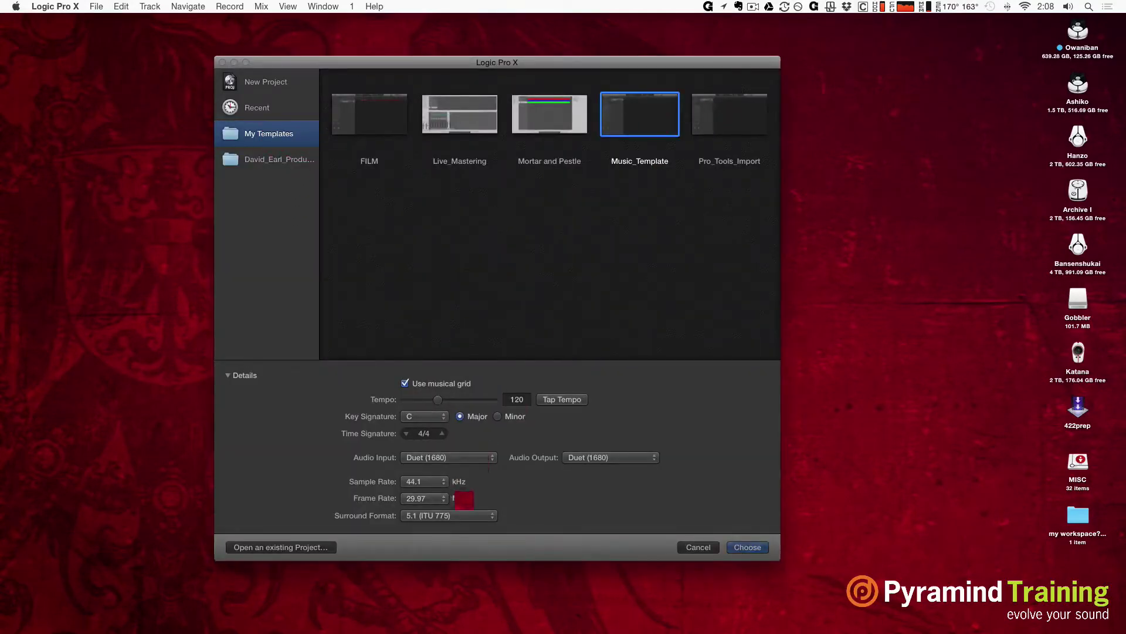
left_click(441, 498)
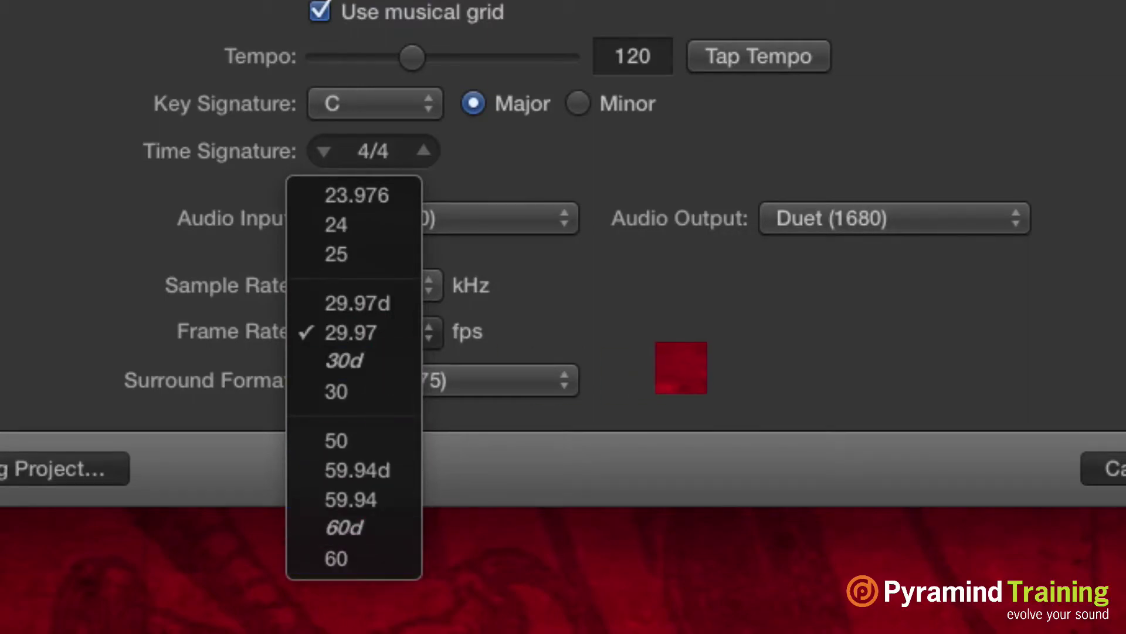
key("Escape")
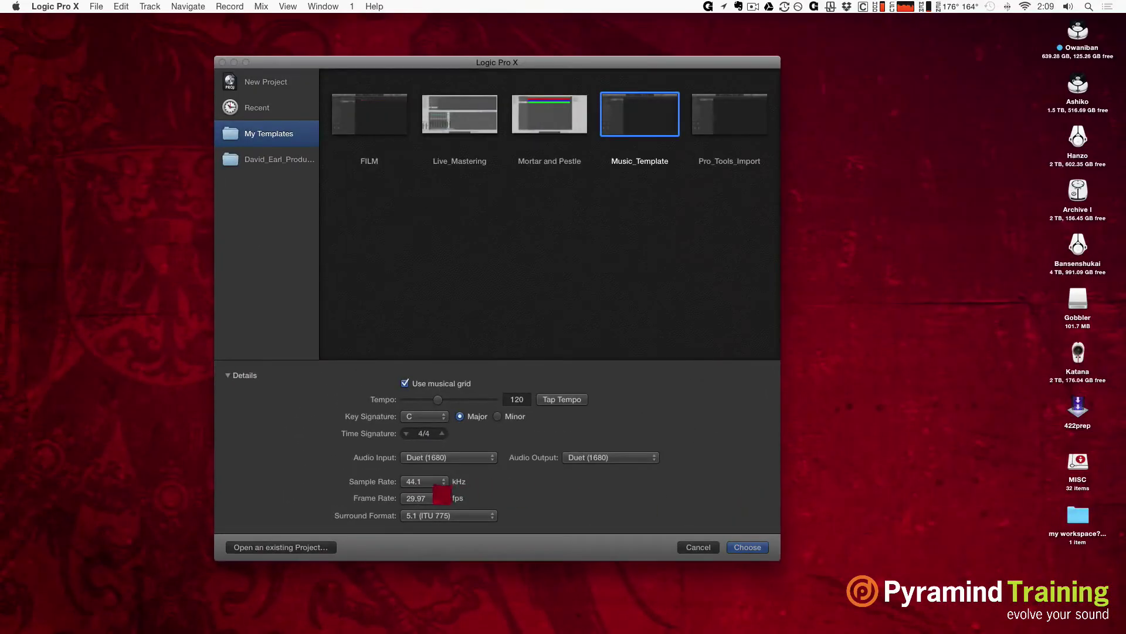
left_click(441, 498)
key("Escape")
left_click(754, 547)
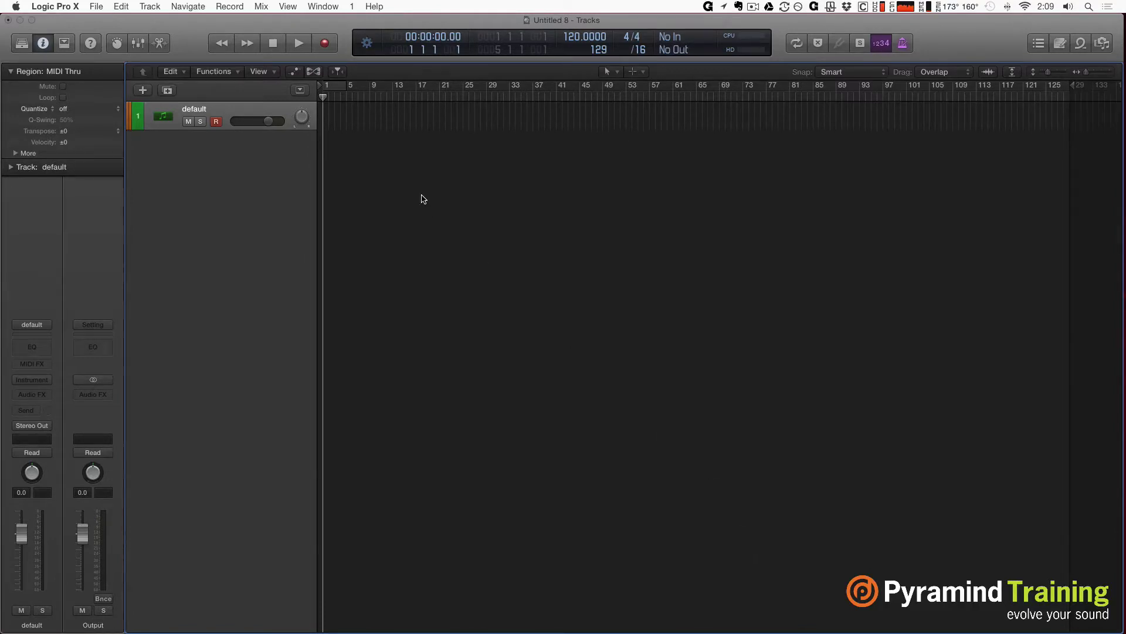
- Add a Drummer track in the Electronic genre, giving drummer Magnus on the Big Room kit
key("super+alt+n")
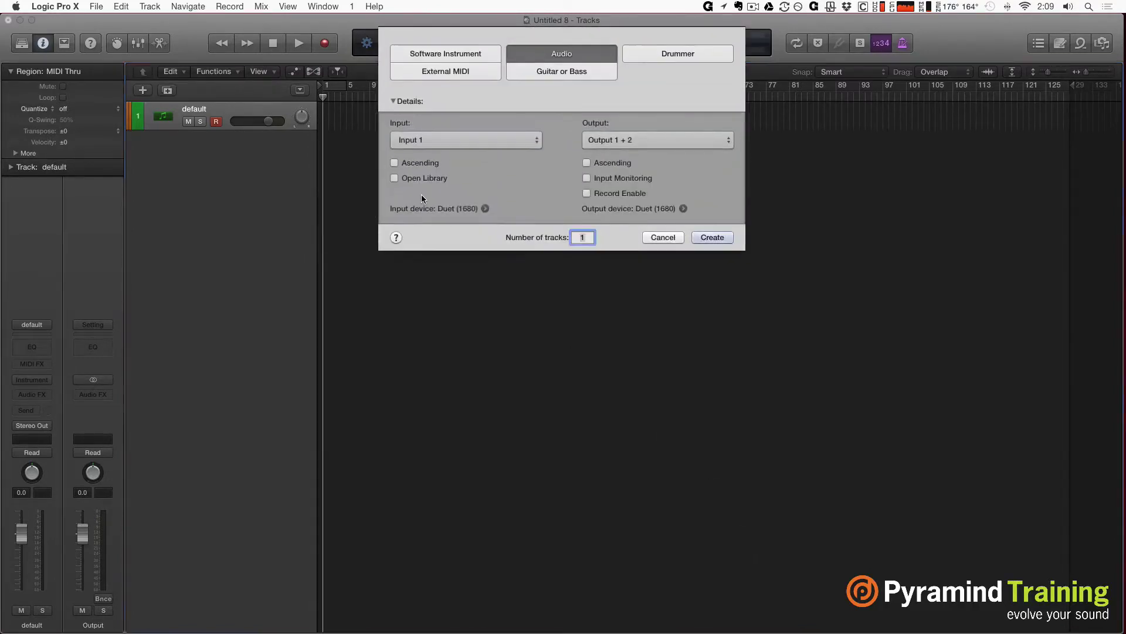
left_click(694, 58)
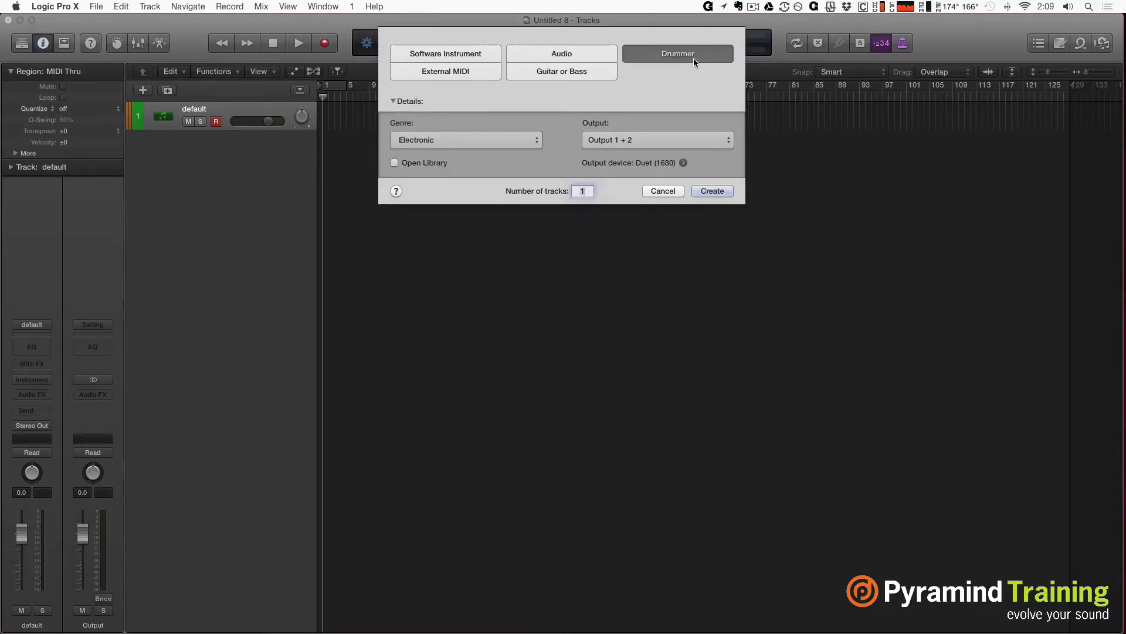
left_click(507, 138)
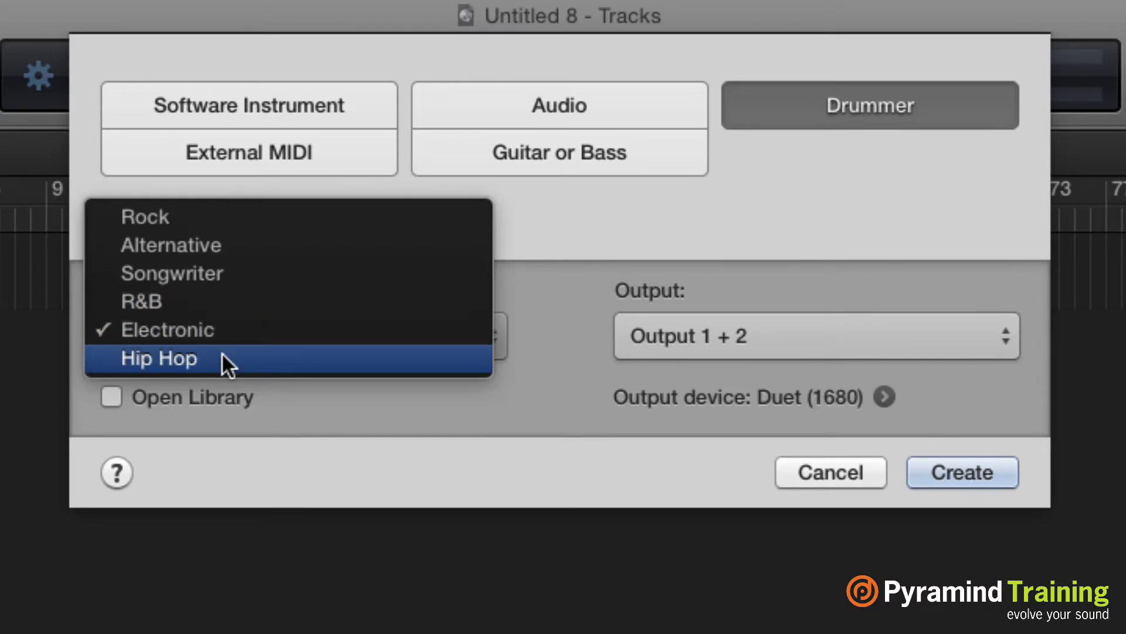
left_click(981, 478)
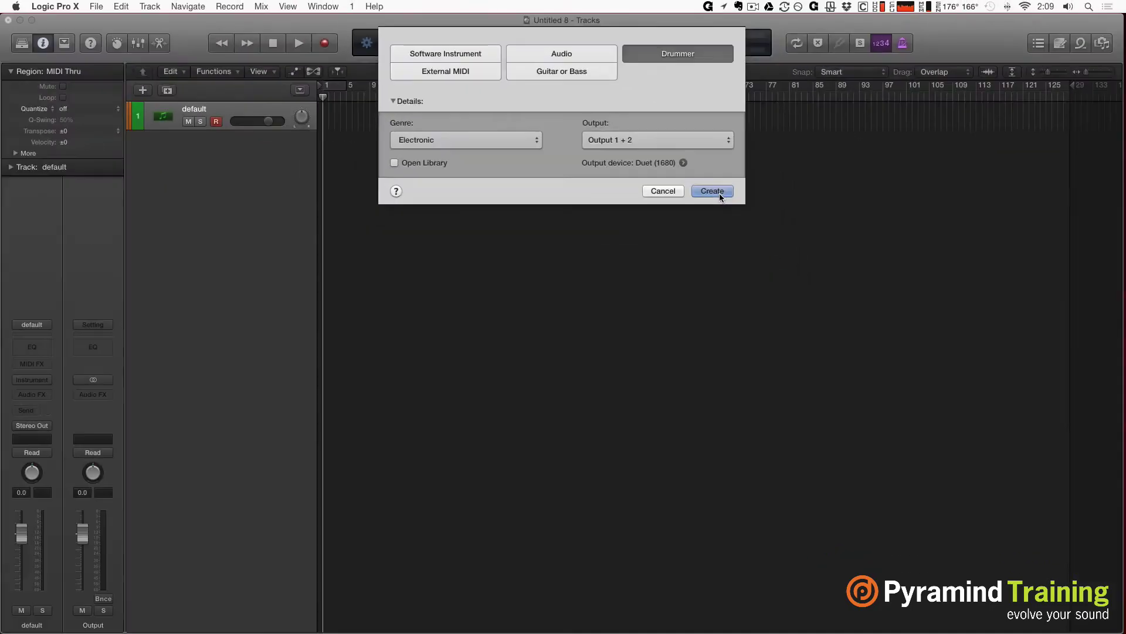
left_click(981, 478)
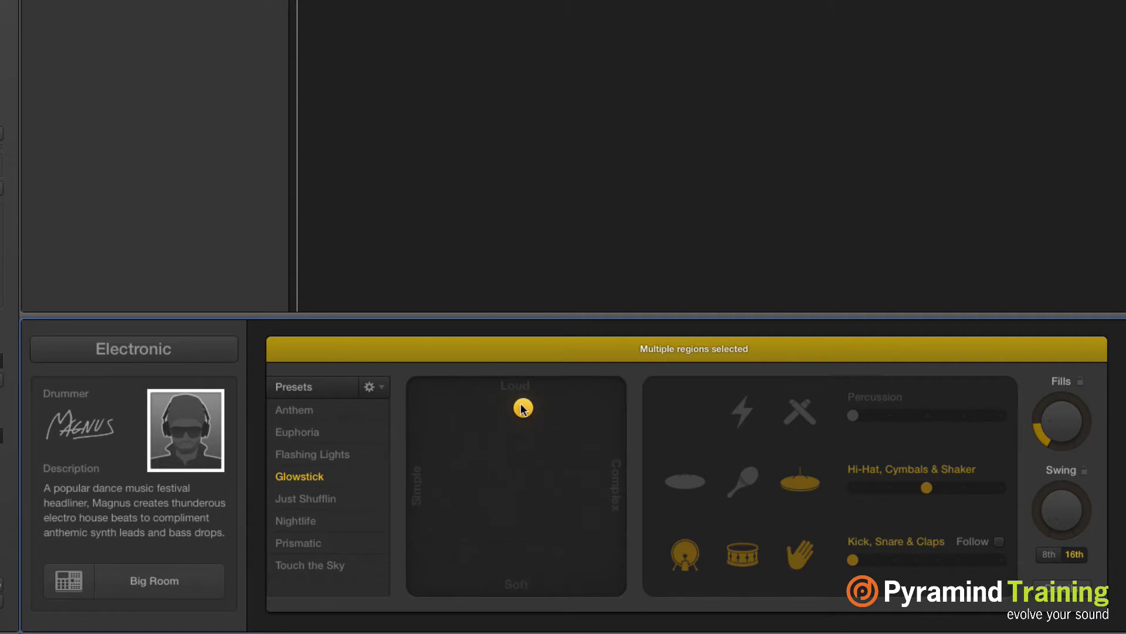
- Centre the groove on the XY pad, try Follow, and set swing to 8th notes
left_click_drag(523, 408, 548, 524)
left_click_drag(454, 479, 515, 474)
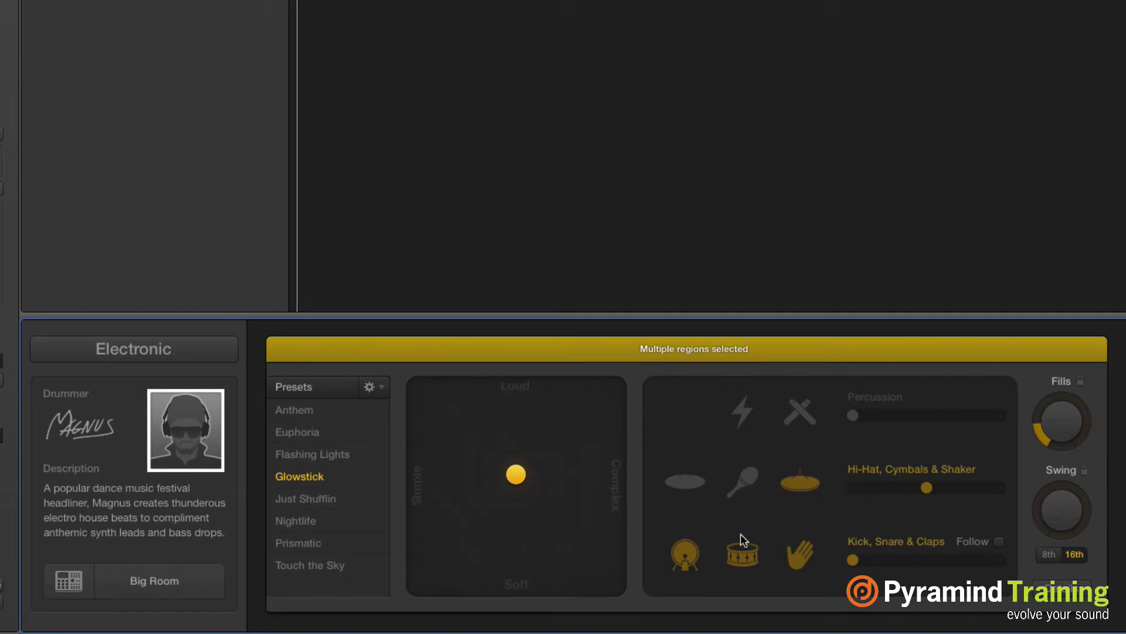
left_click(1000, 541)
left_click(1001, 540)
left_click(1046, 554)
- Enable Keep drum kit in the preset options and show the Details complexity ranges
left_click(374, 386)
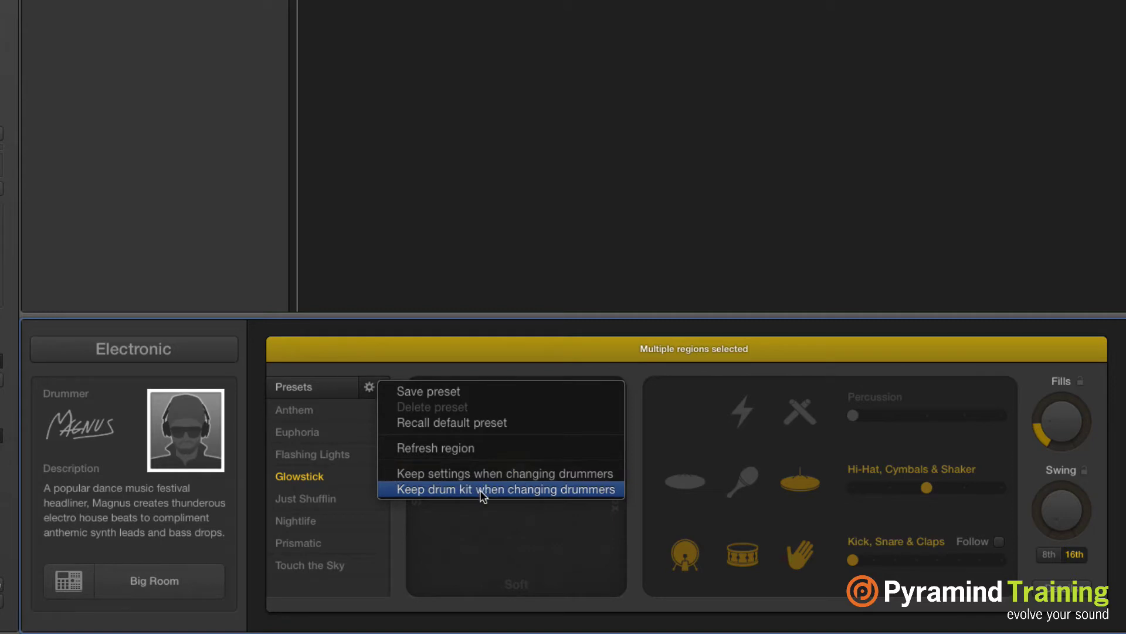
left_click(633, 522)
left_click(1063, 594)
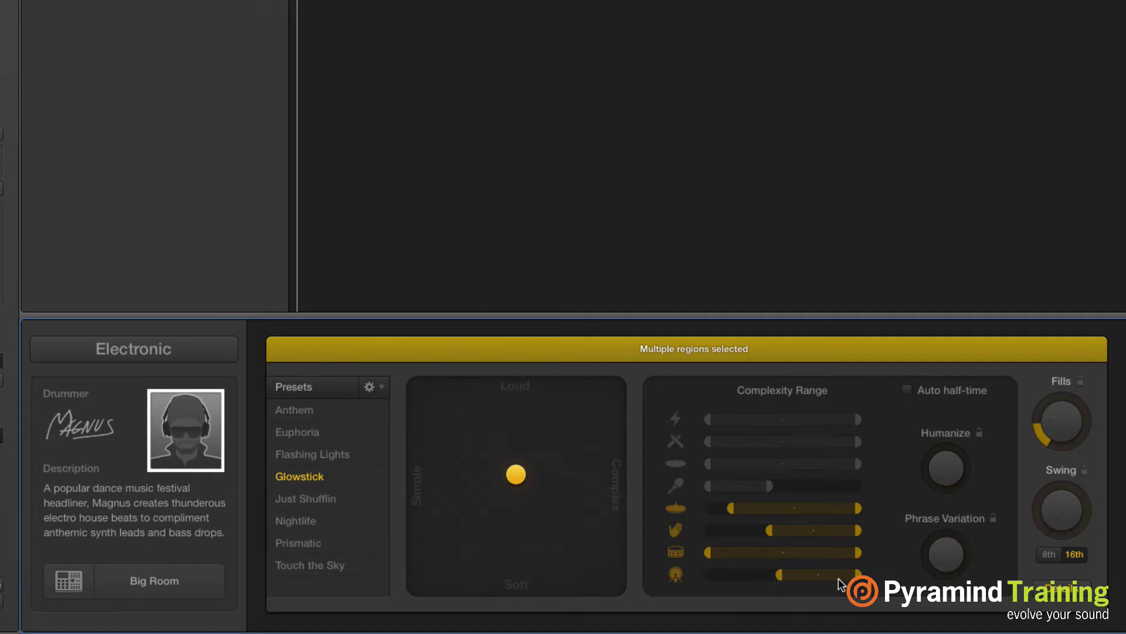
- Narrow the kick's complexity range, audition the groove from simple to complex, and raise Humanize
left_click_drag(858, 581, 808, 580)
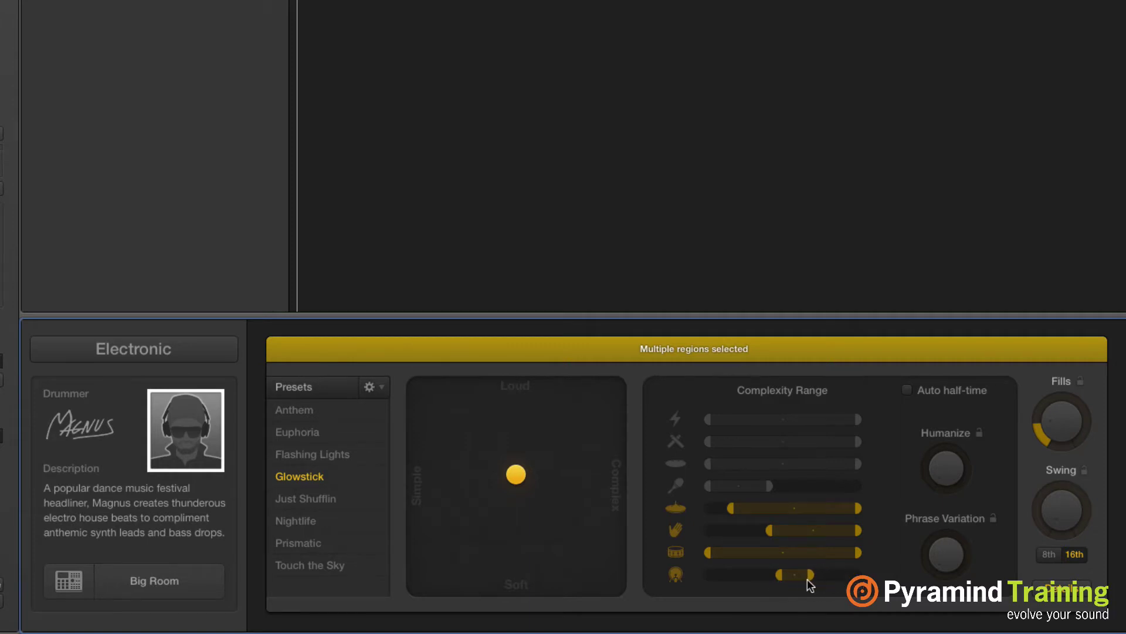
left_click_drag(808, 580, 801, 575)
left_click_drag(515, 474, 650, 482)
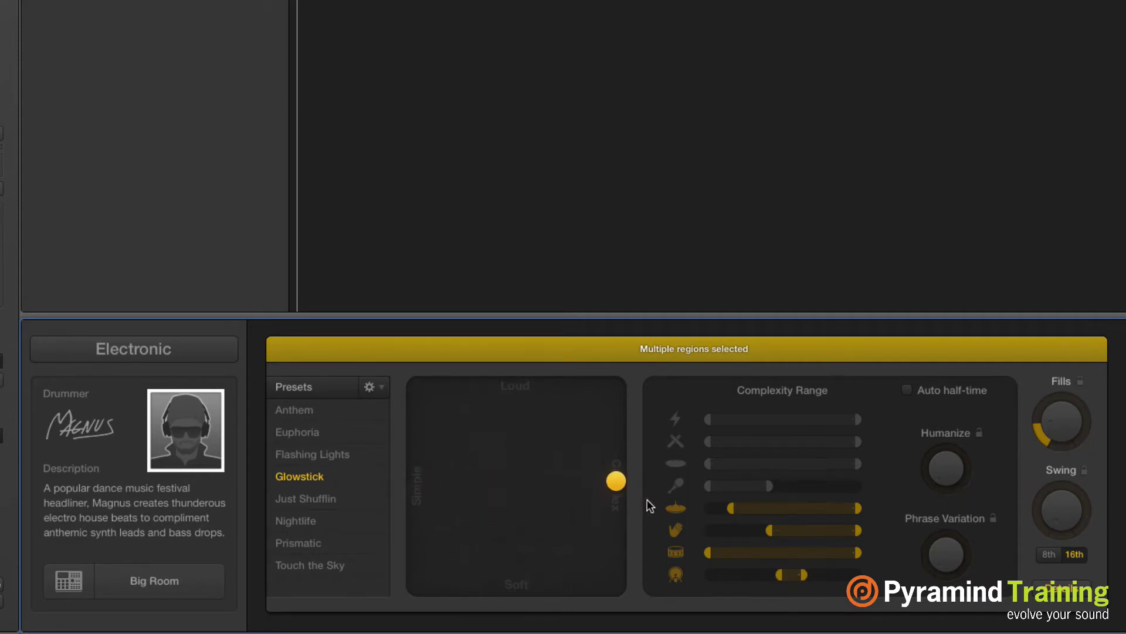
left_click_drag(607, 478, 376, 487)
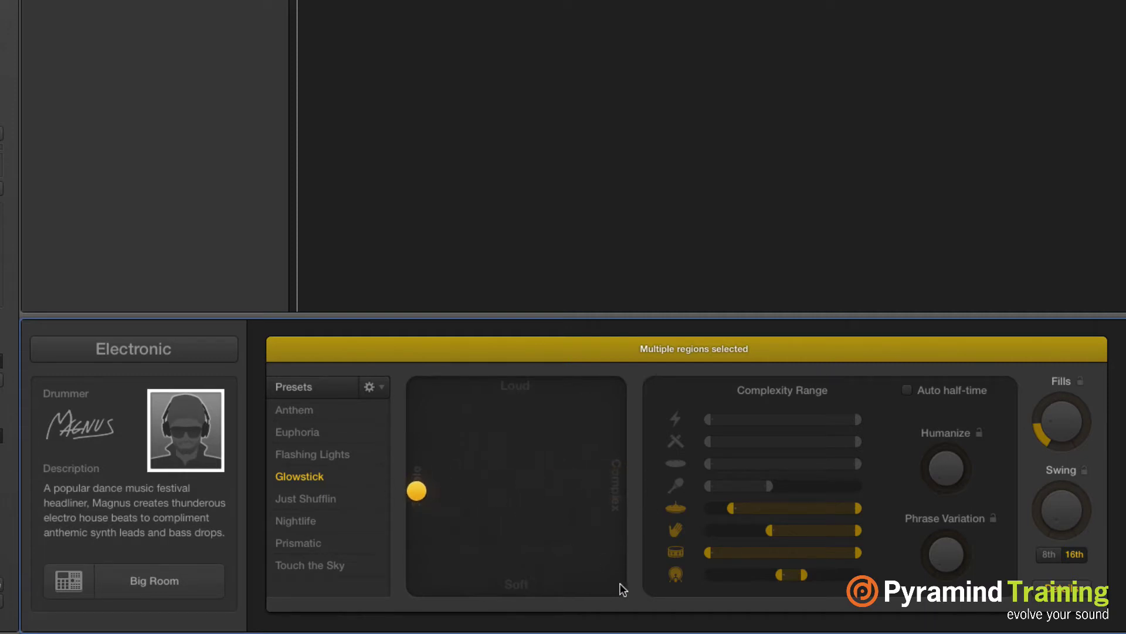
mouse_move(779, 575)
left_mouse_down()
mouse_move(770, 574)
mouse_move(783, 576)
left_mouse_up()
left_click_drag(420, 489, 624, 491)
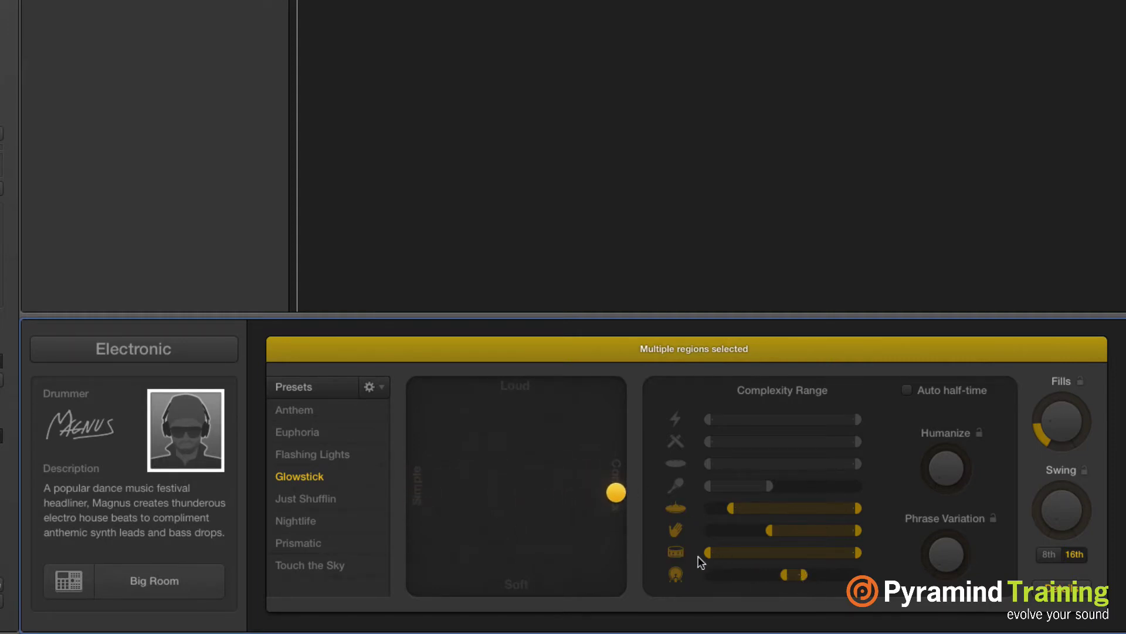
left_click_drag(617, 494, 572, 486)
left_click_drag(405, 470, 510, 480)
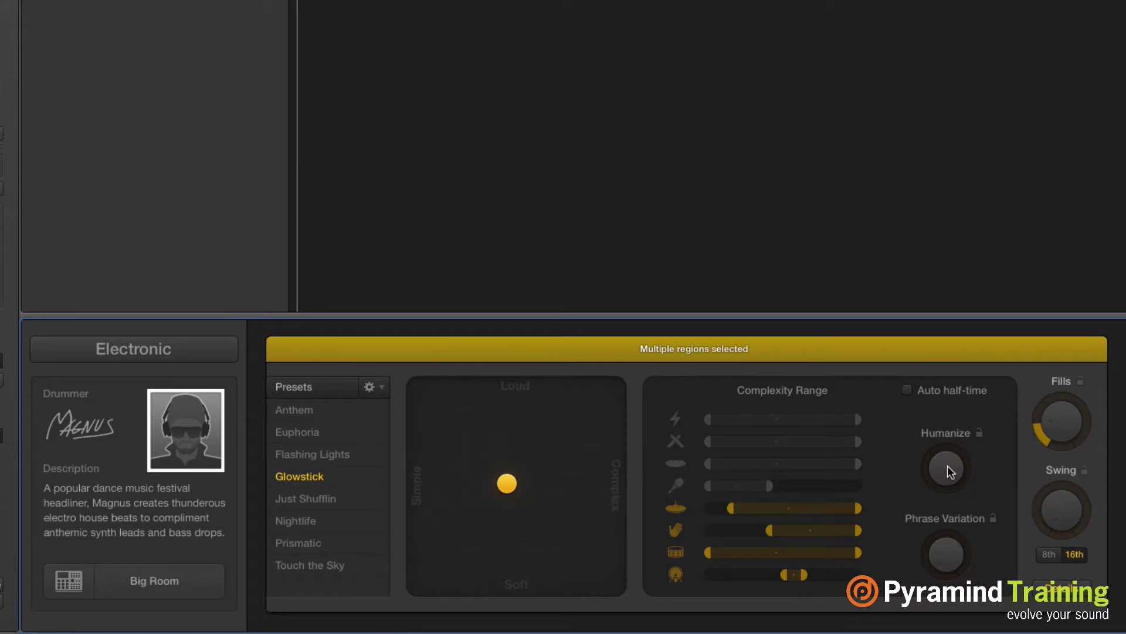
left_click_drag(948, 466, 950, 533)
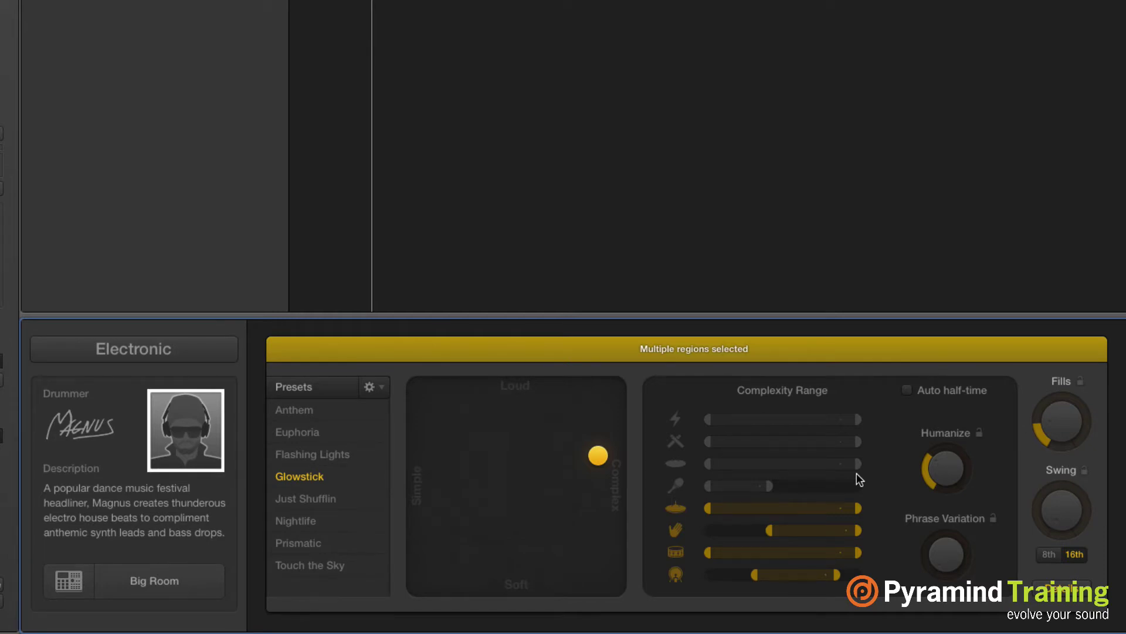
- Try Alternative-genre drummers, first Maya and then Duncan
left_click(192, 432)
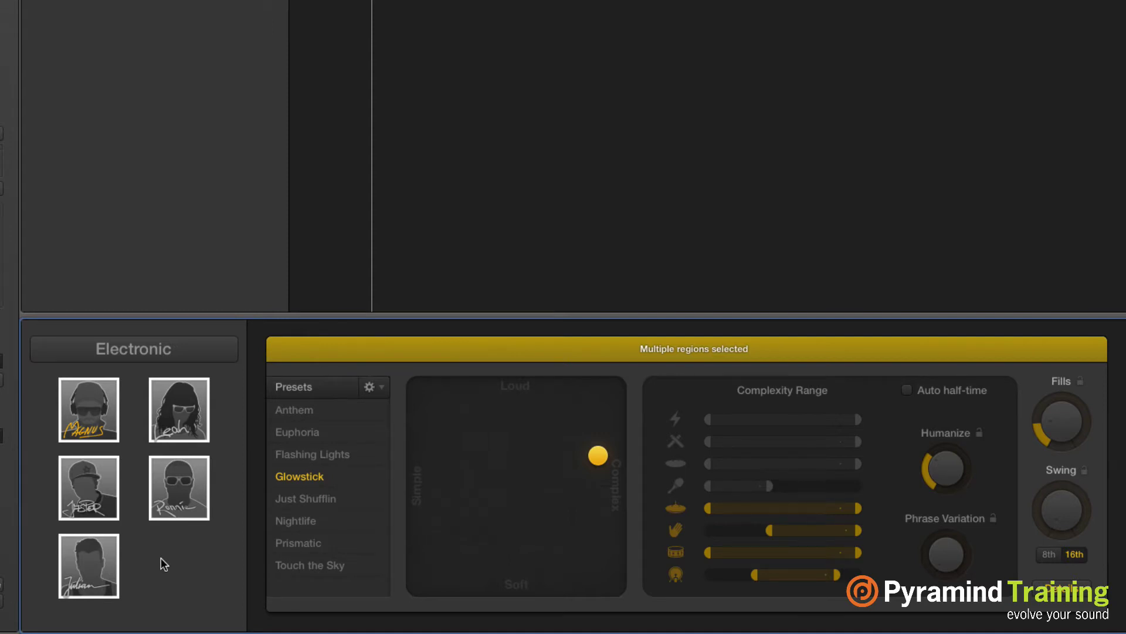
left_click(143, 345)
left_click(138, 284)
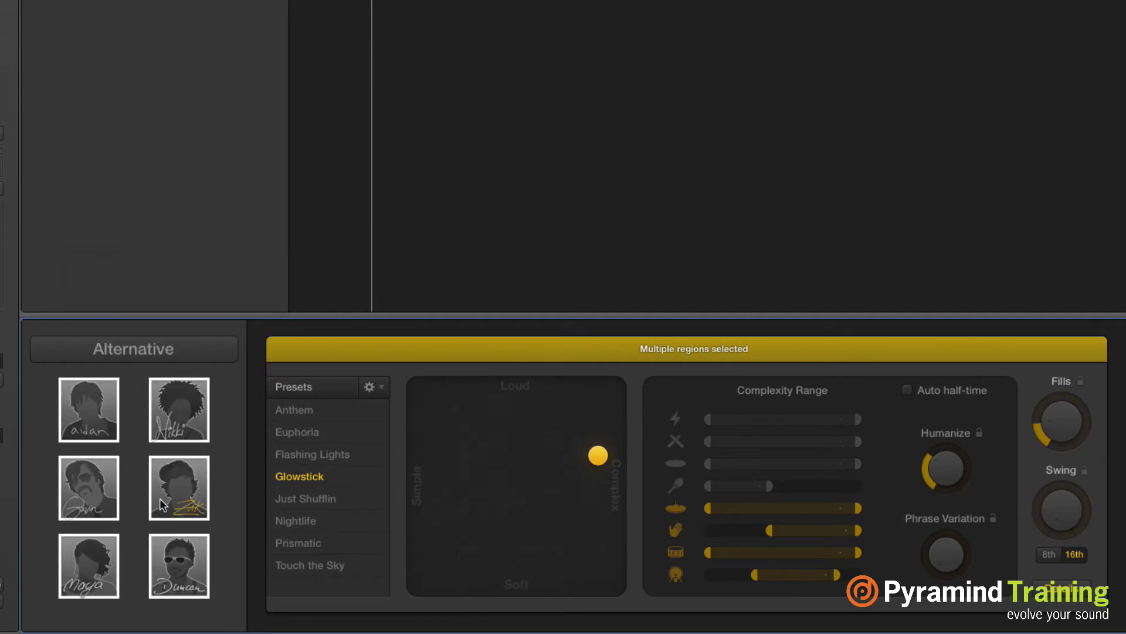
left_click(89, 564)
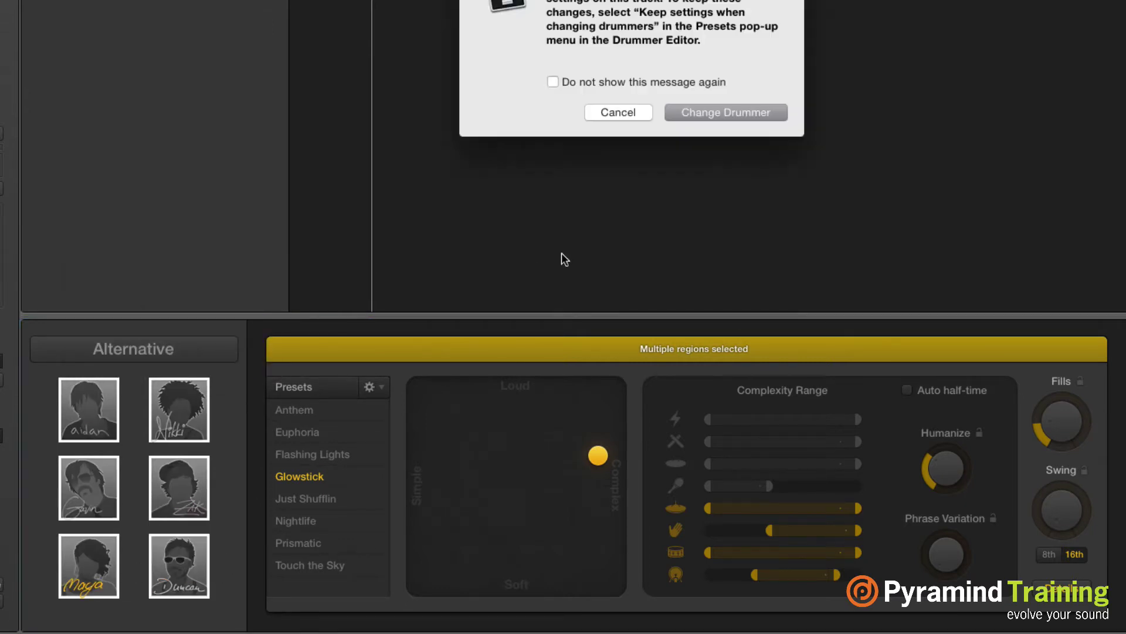
left_click(724, 108)
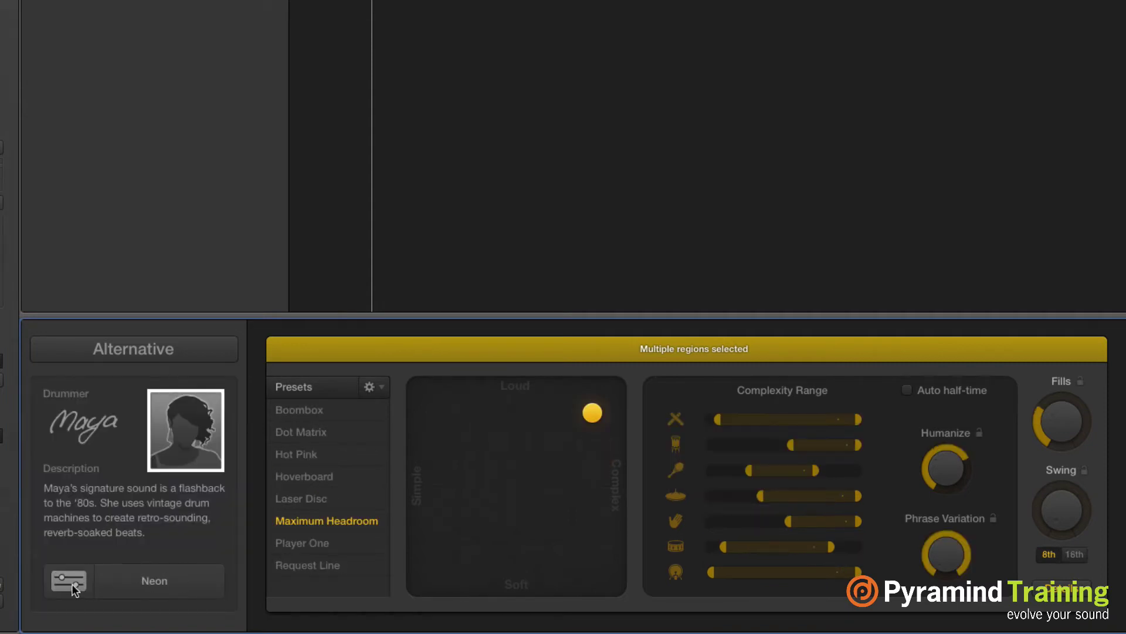
left_click(187, 425)
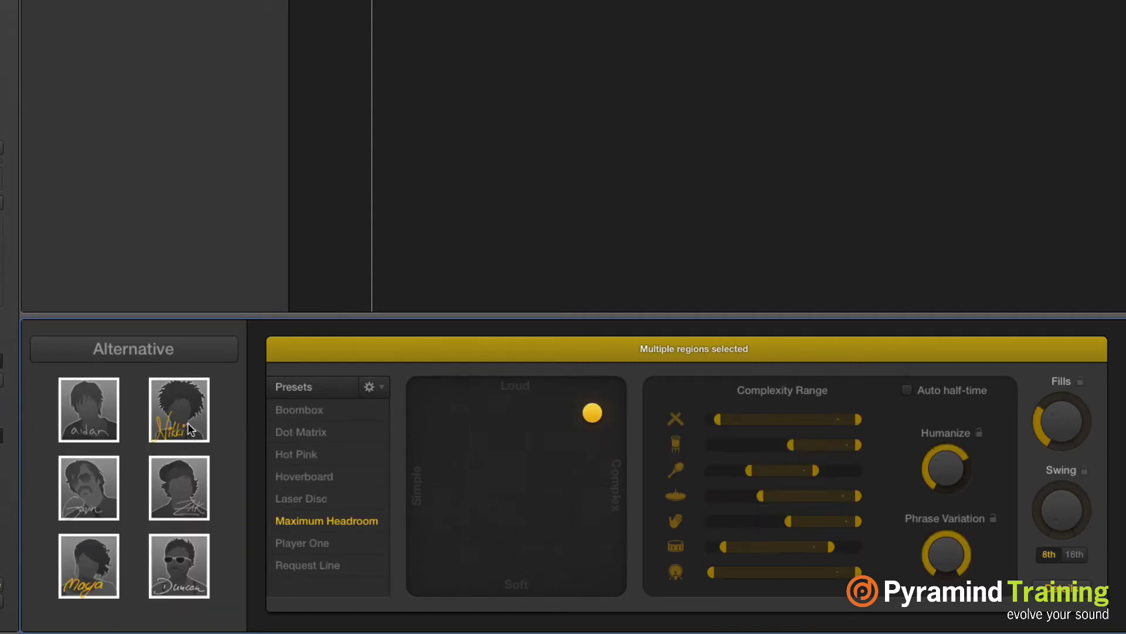
left_click(182, 570)
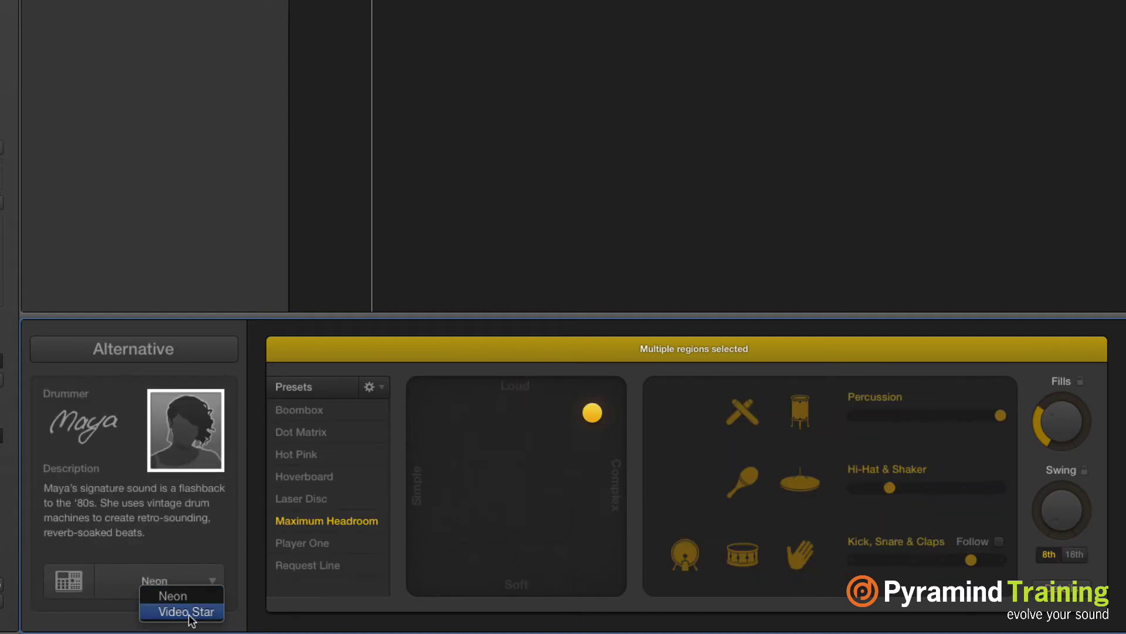
- Switch Duncan's kit to Video Star
left_click(204, 608)
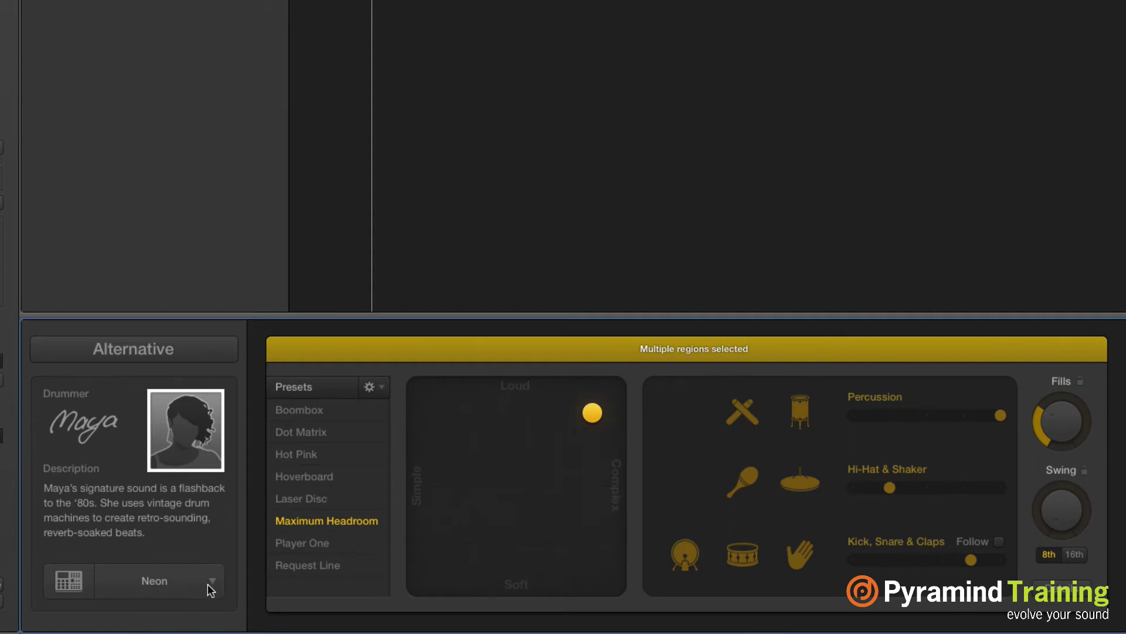
left_click(208, 581)
left_click(174, 598)
left_click(210, 584)
left_click(193, 619)
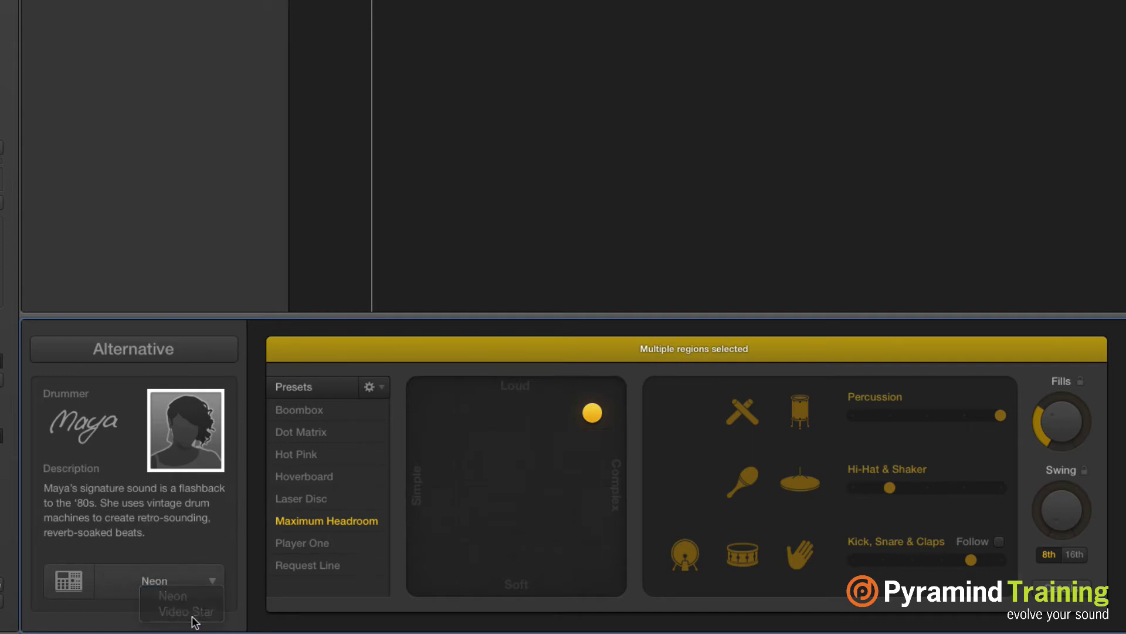
- Choose an Electronic-genre drummer playing the Dropkick kit
left_click(147, 347)
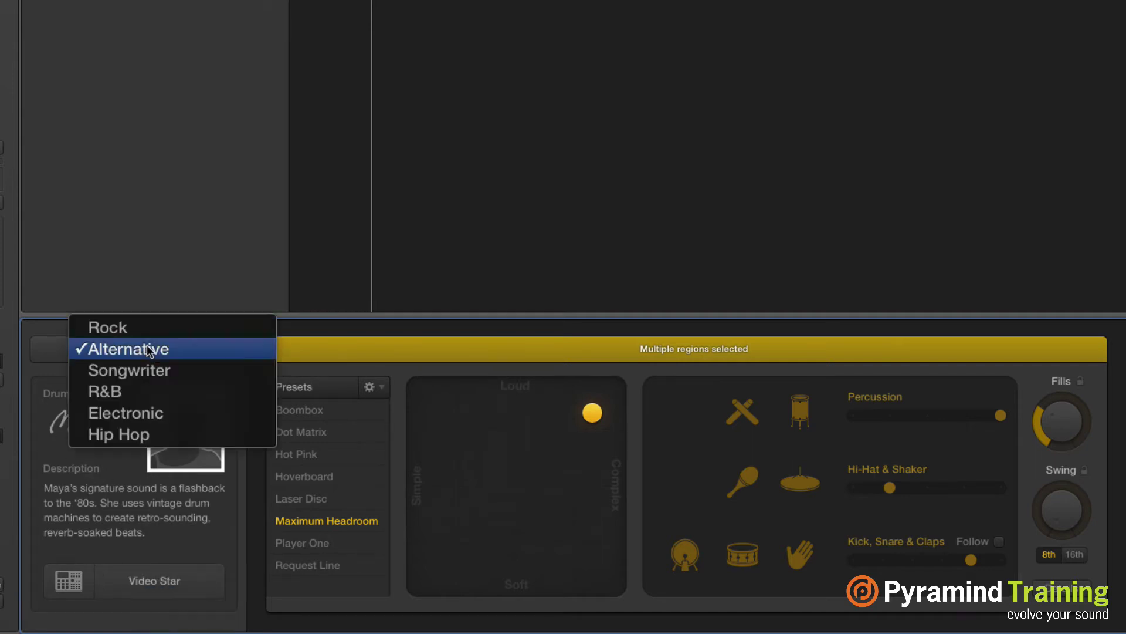
left_click(116, 412)
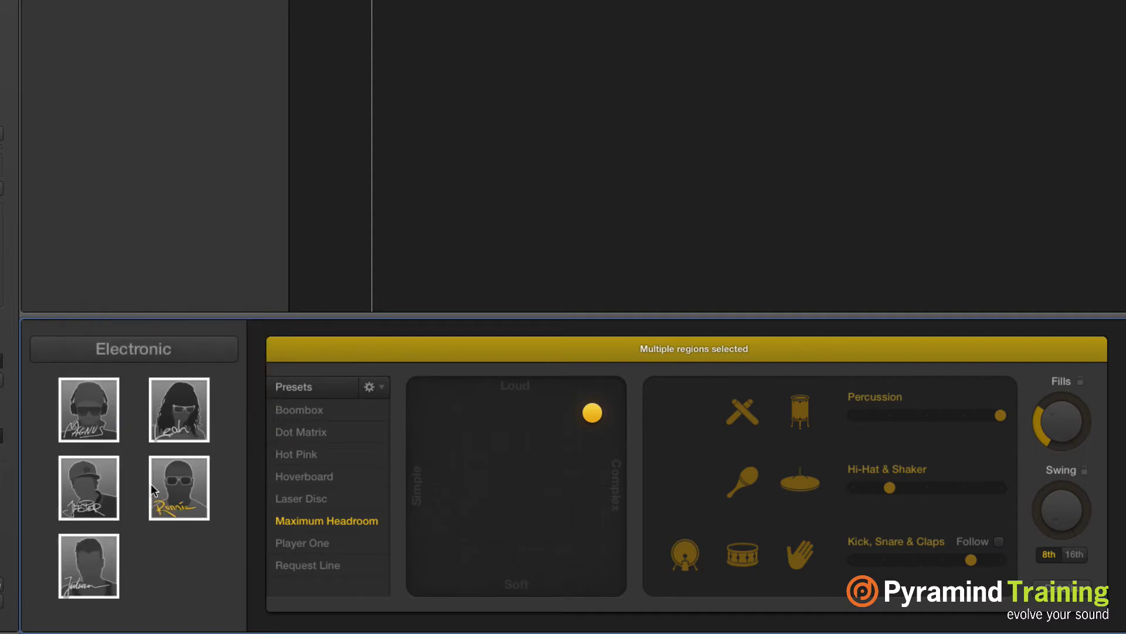
left_click(75, 490)
left_click(205, 579)
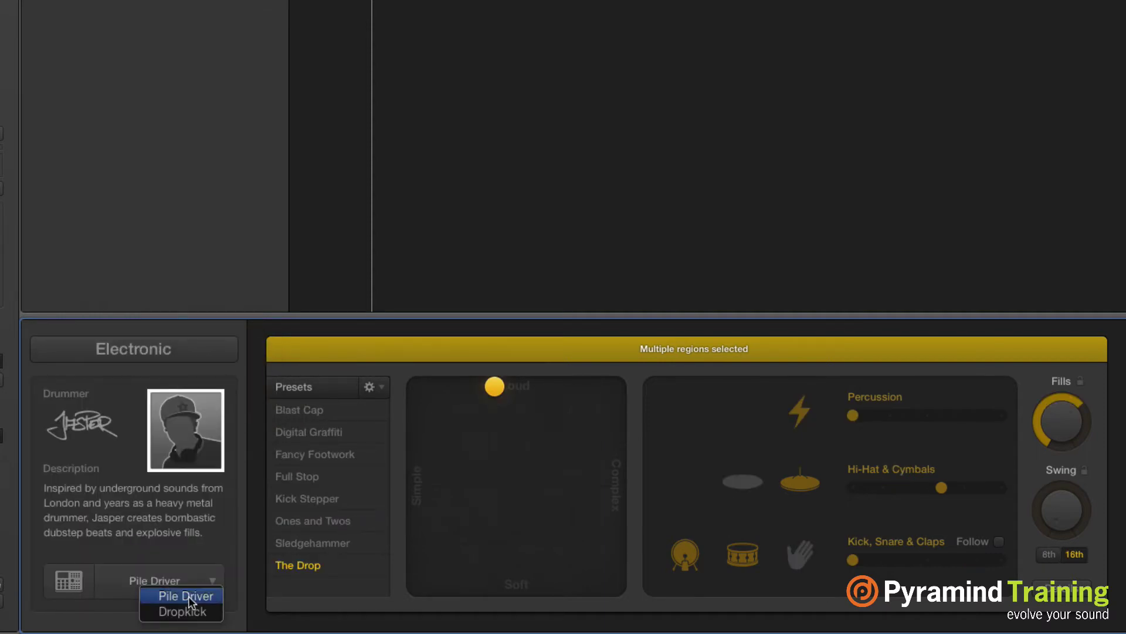
left_click(196, 613)
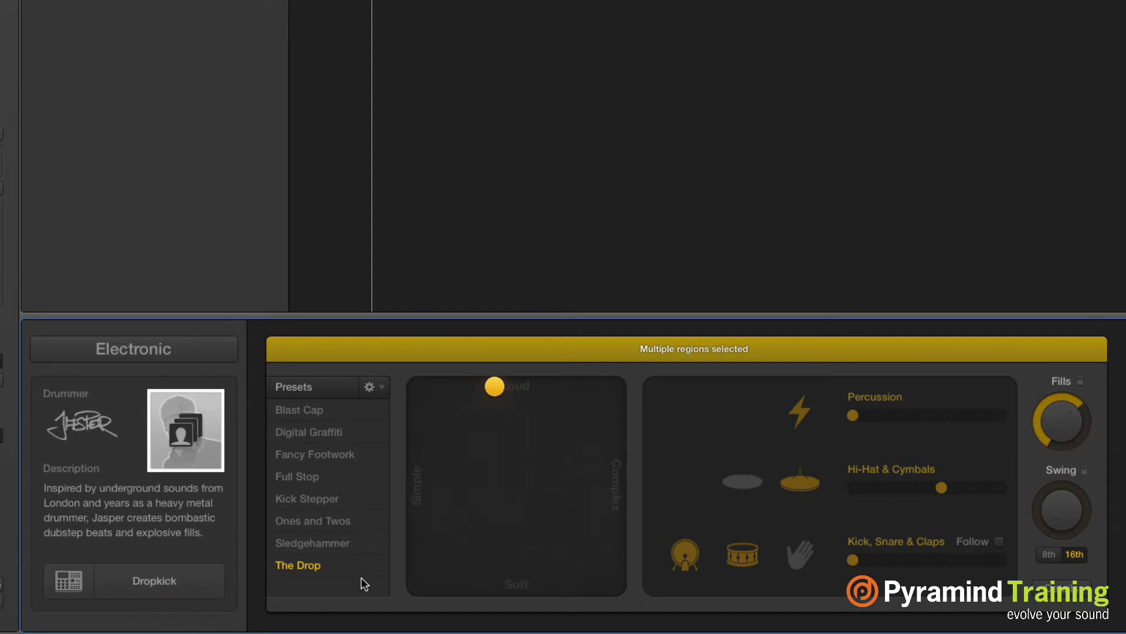
- Add a new Drummer track to the project
double_click(194, 103)
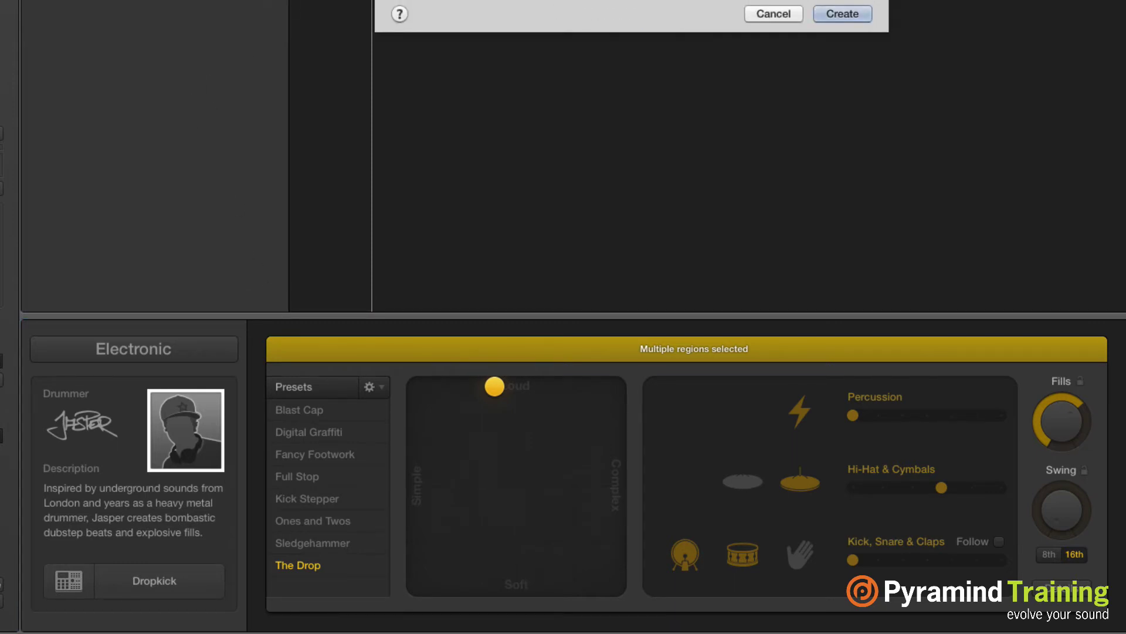
left_click(854, 14)
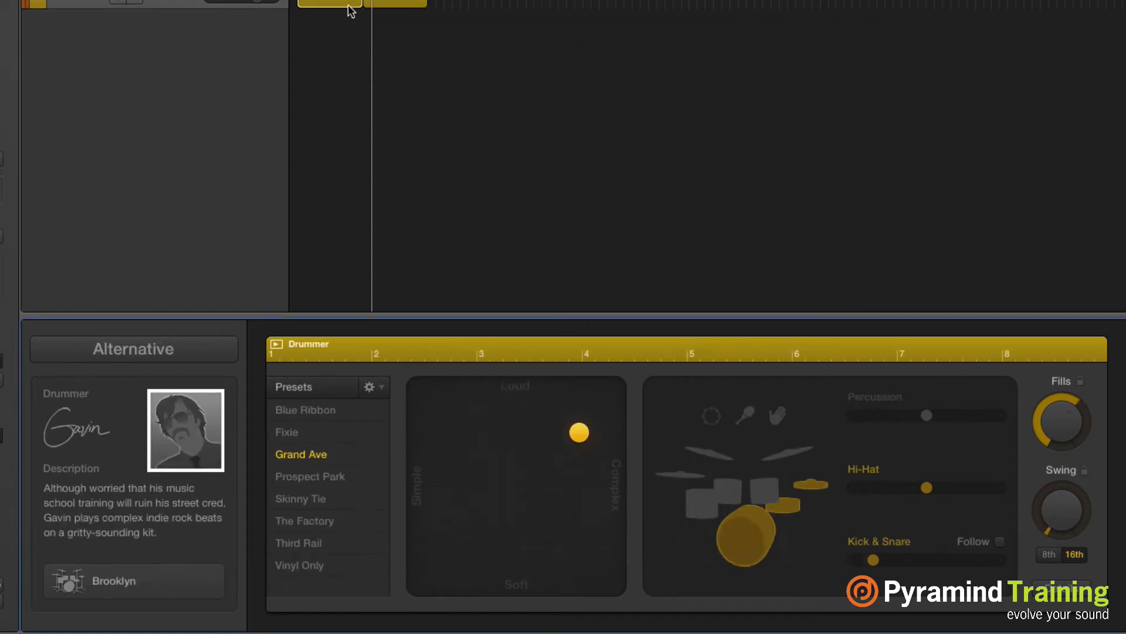
left_click(274, 15)
left_click(545, 73)
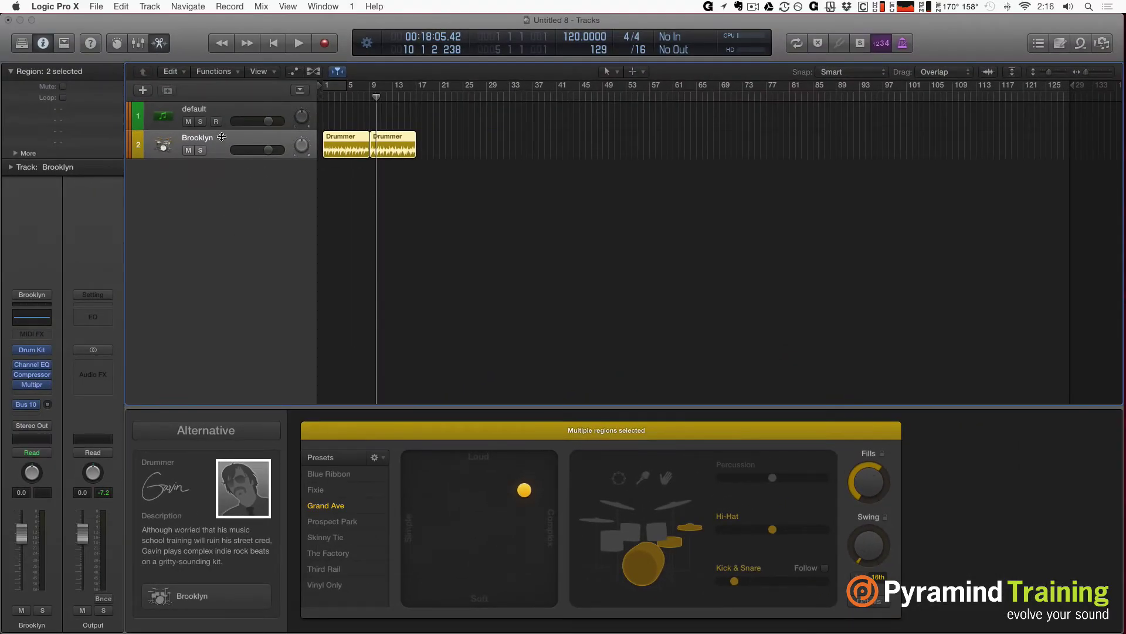
- Set the new drummer to an Electronic drummer using the Depth Charge kit
left_click(254, 480)
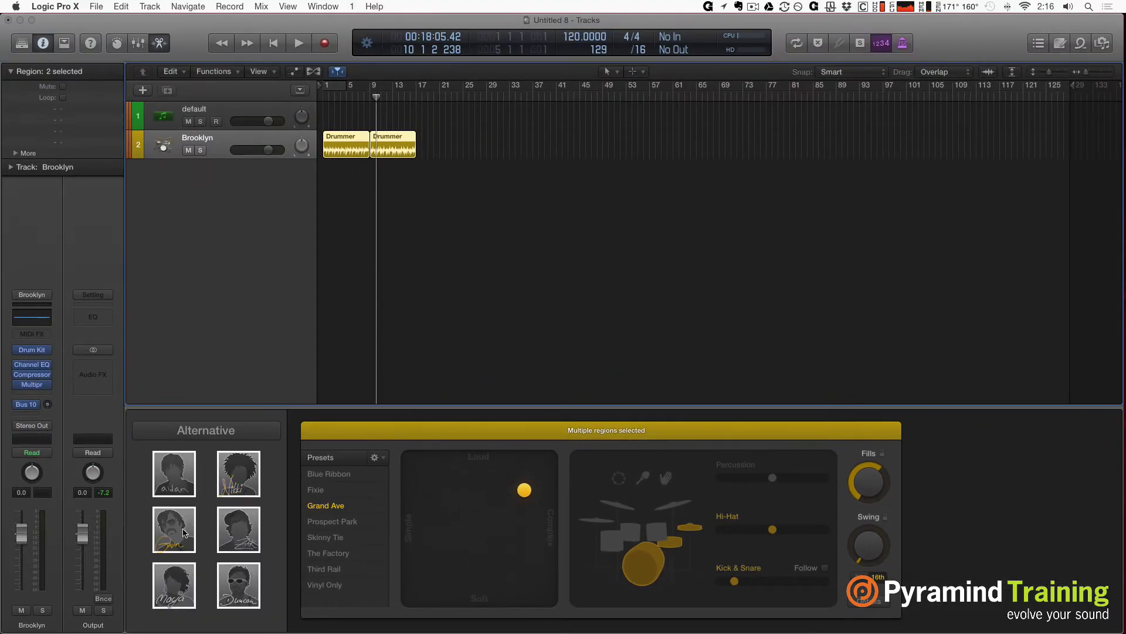
left_click(194, 430)
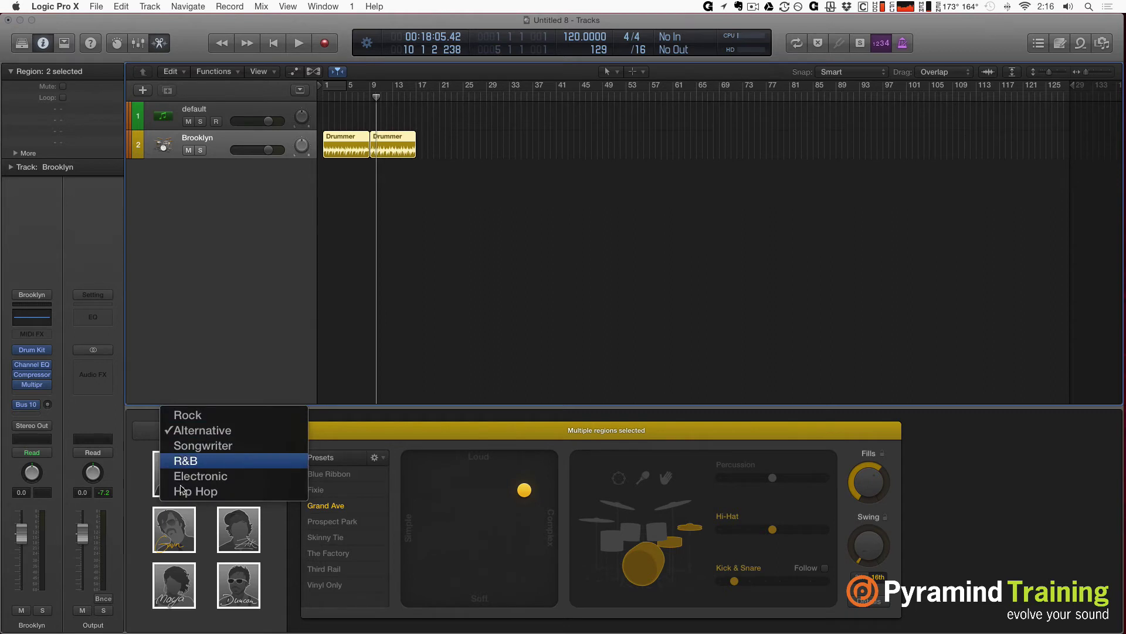
left_click(210, 473)
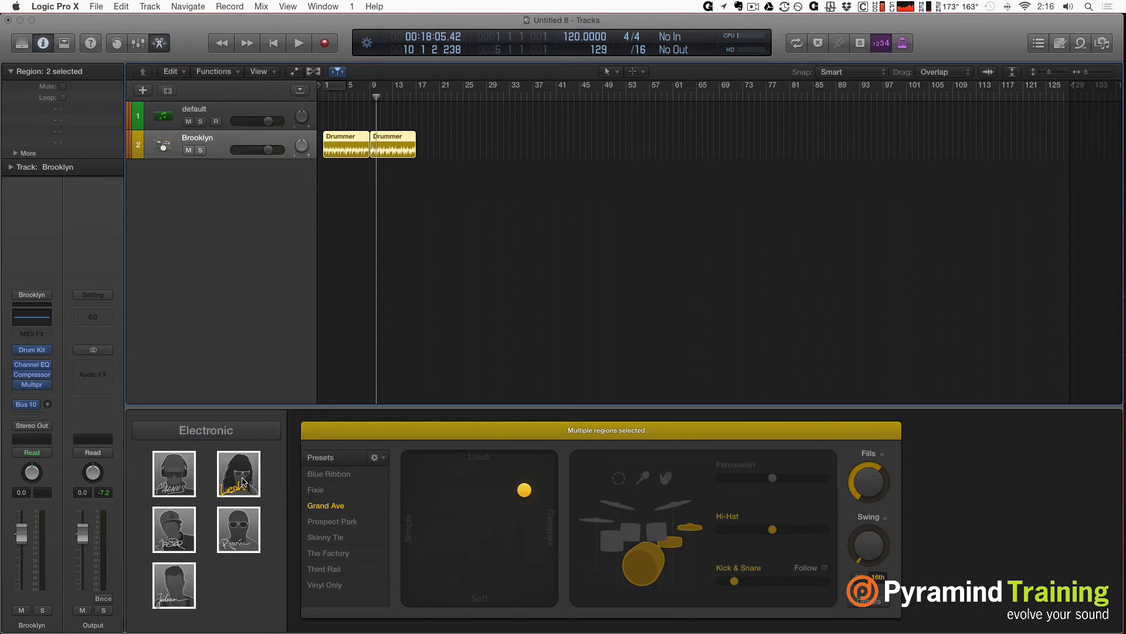
left_click(250, 543)
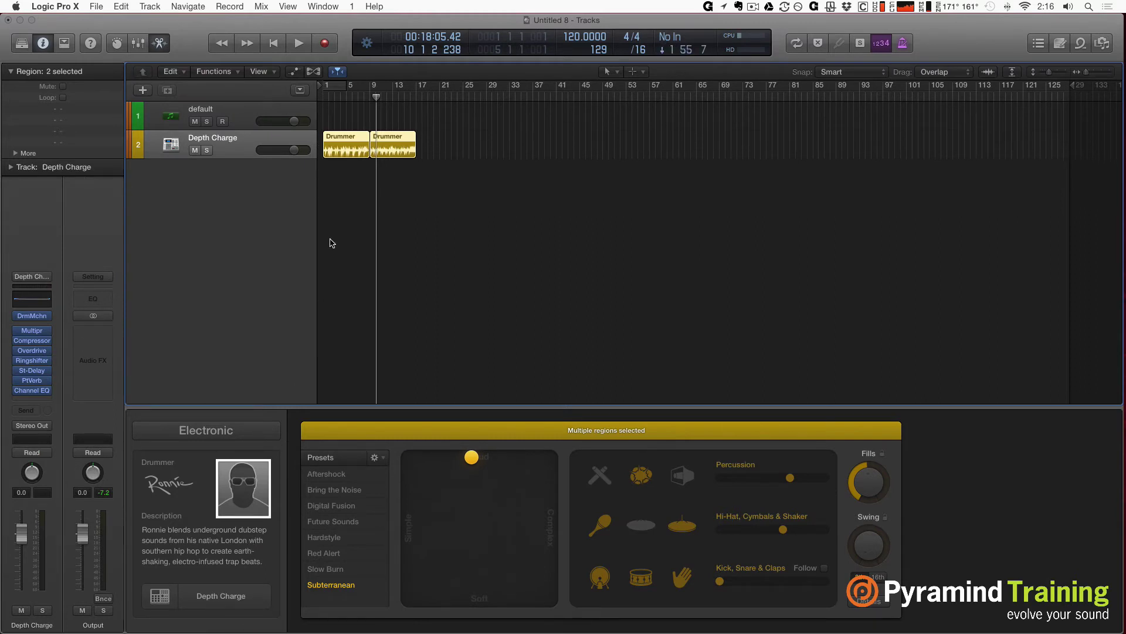
- Cycle bars 1–17 over the drummer regions, show the Library, and open the Depth Charge kit window
key("super+u")
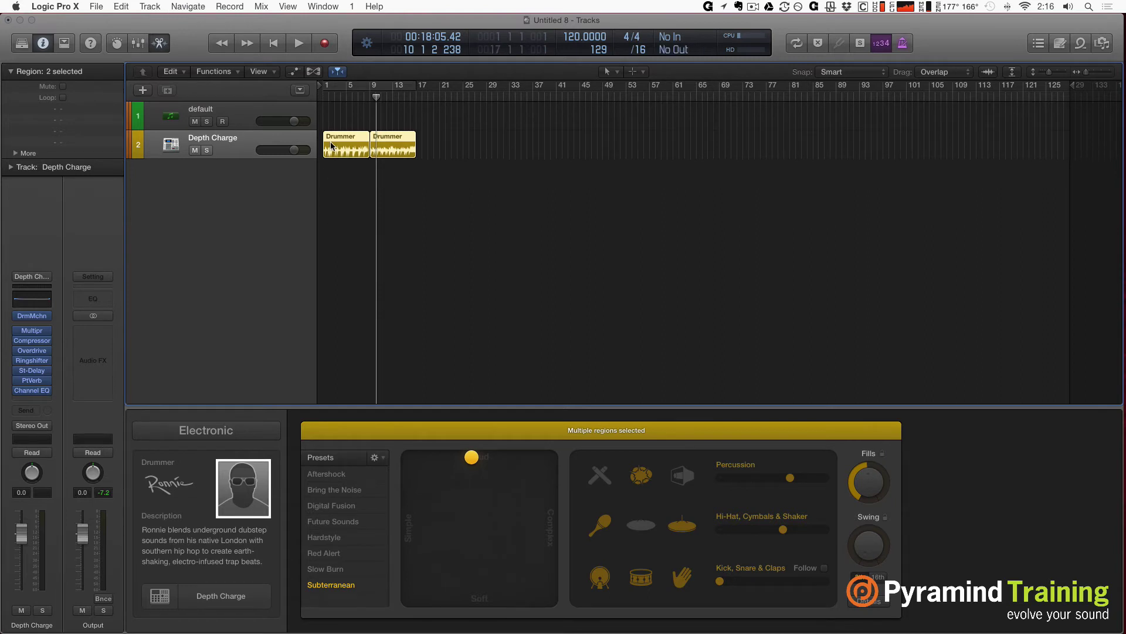
key("c")
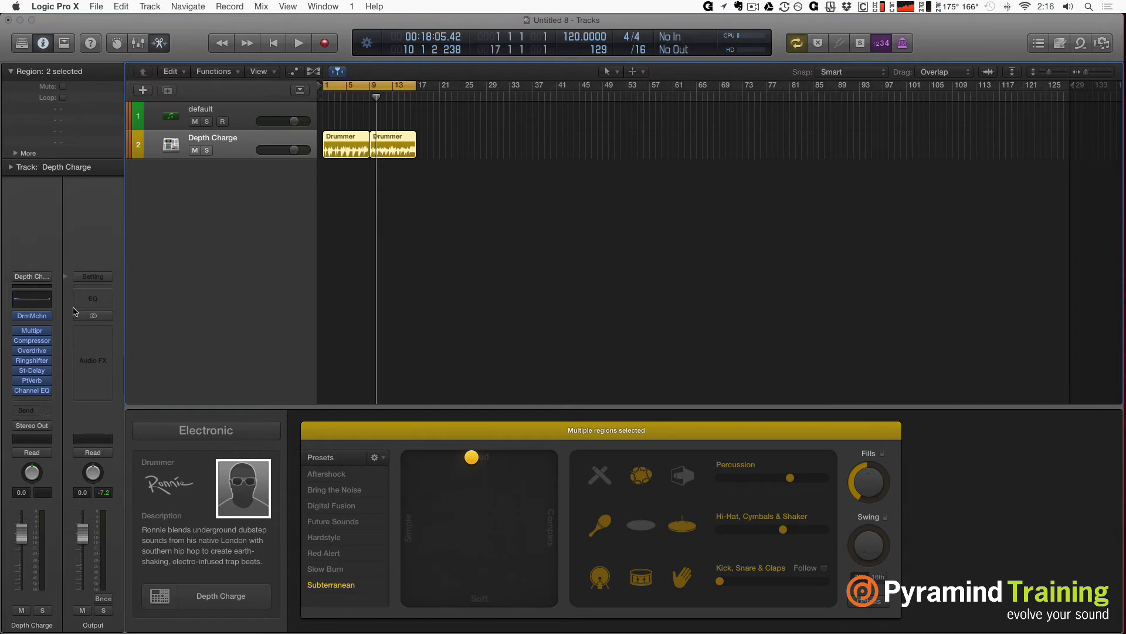
key("y")
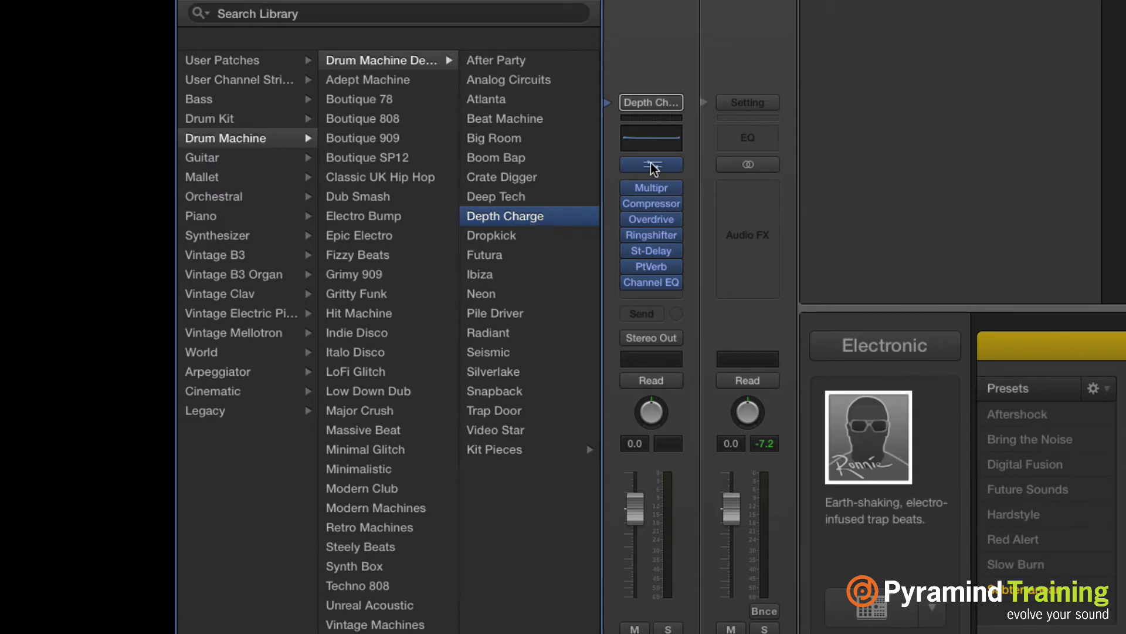
left_click(651, 166)
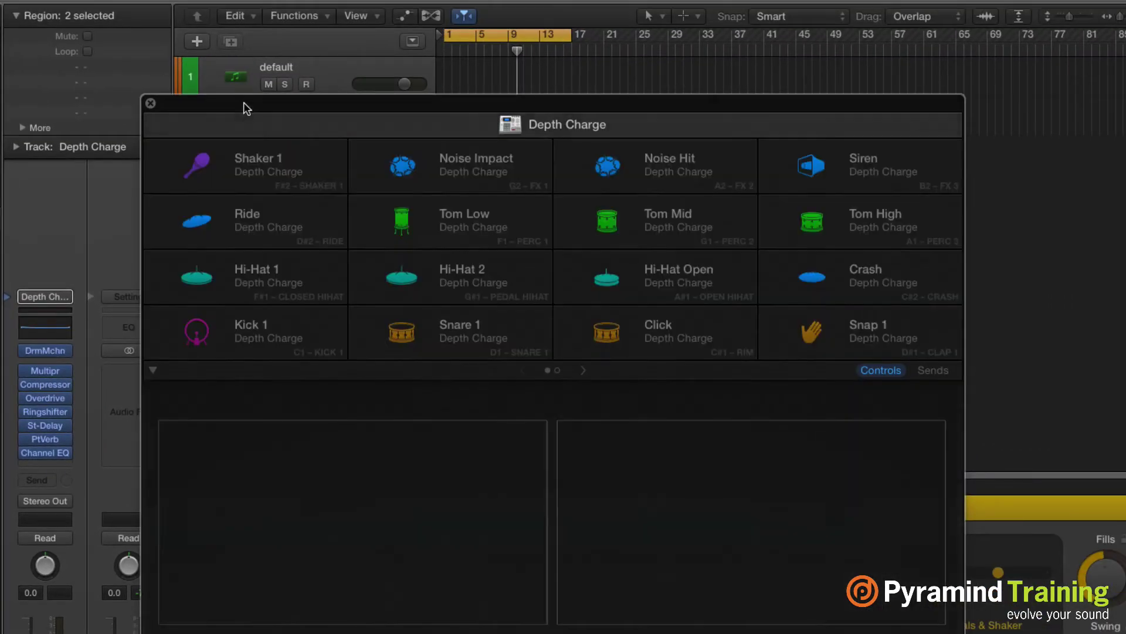
left_click_drag(245, 98, 244, 28)
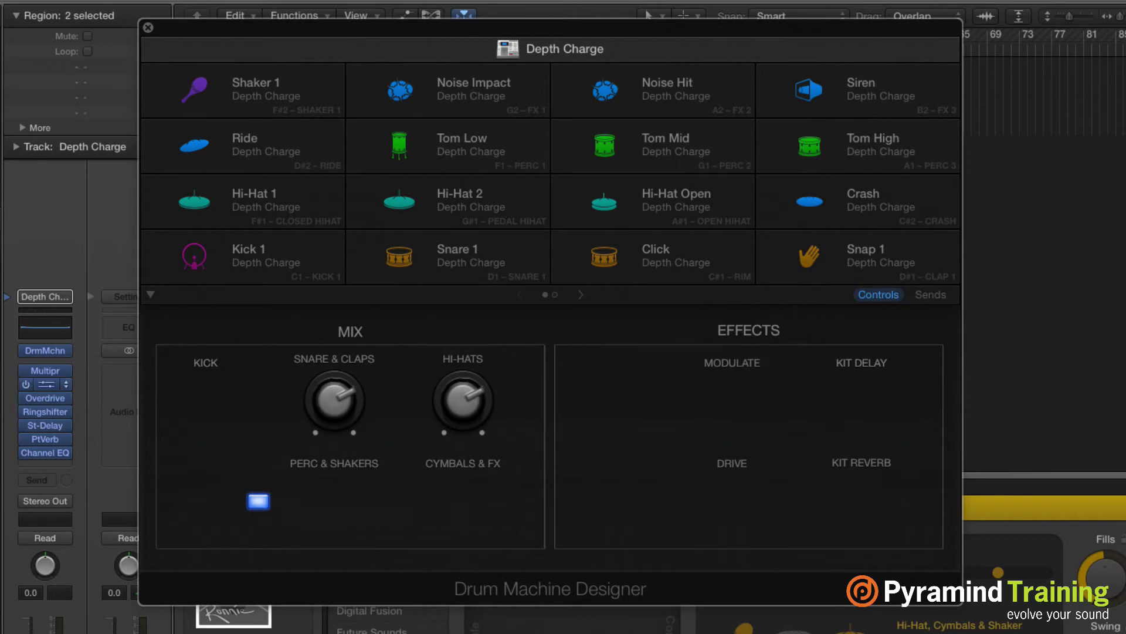
- Step through the Library's Drum Machine Designer patches until the Ibiza kit loads
key("super+w")
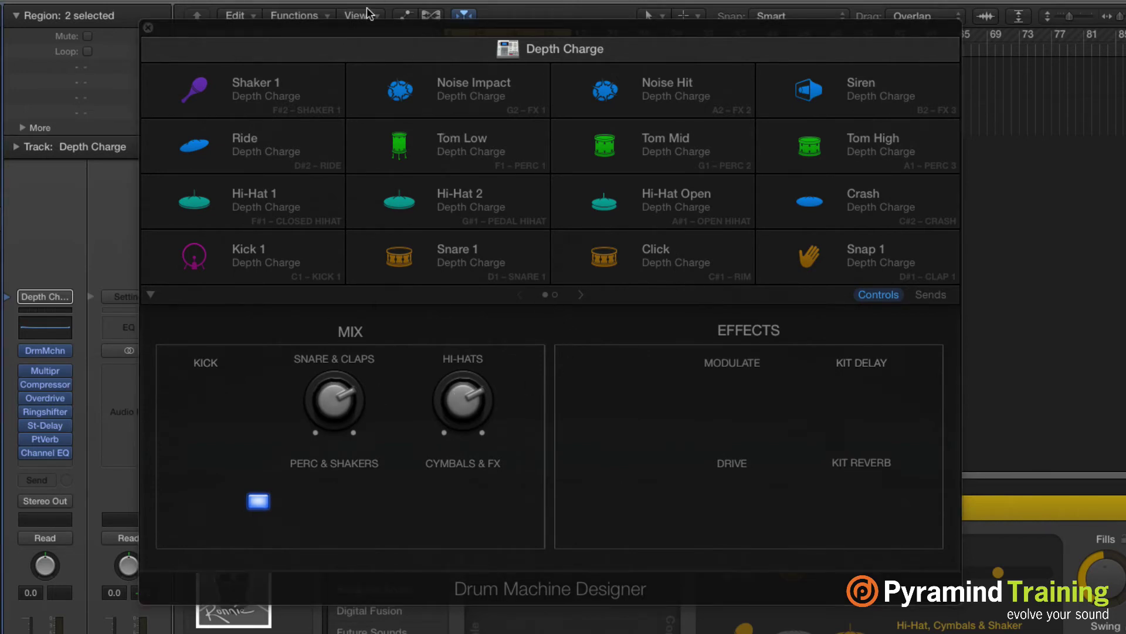
key("Down")
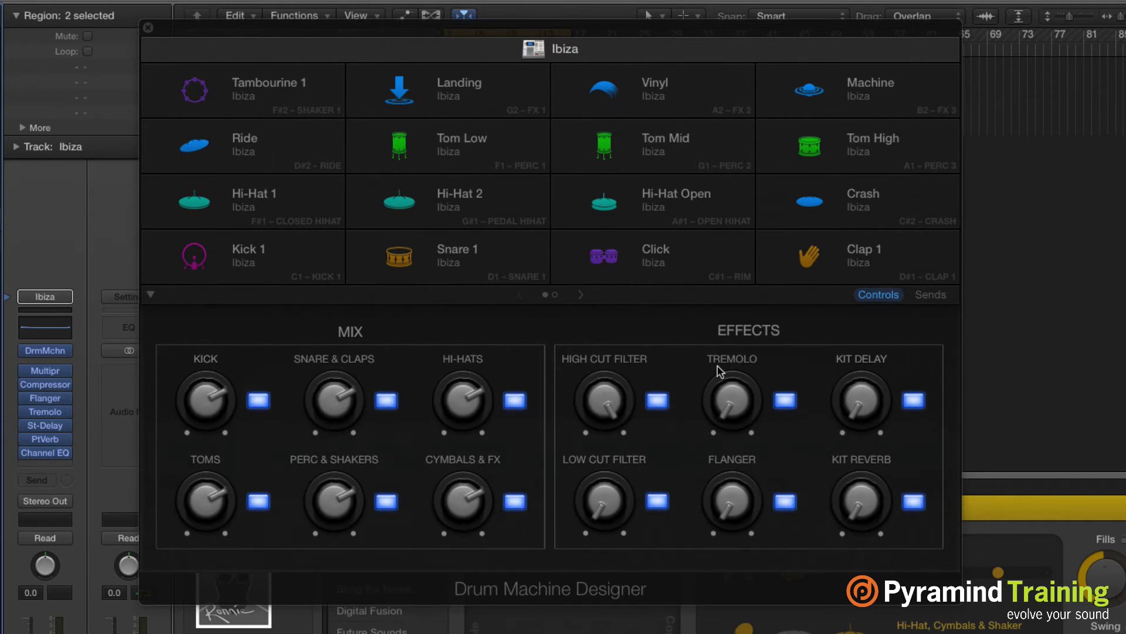
mouse_move(260, 88)
- Replace the Tambourine 1 pad with the Beat Machine Shaker 1 sound
left_click(246, 89)
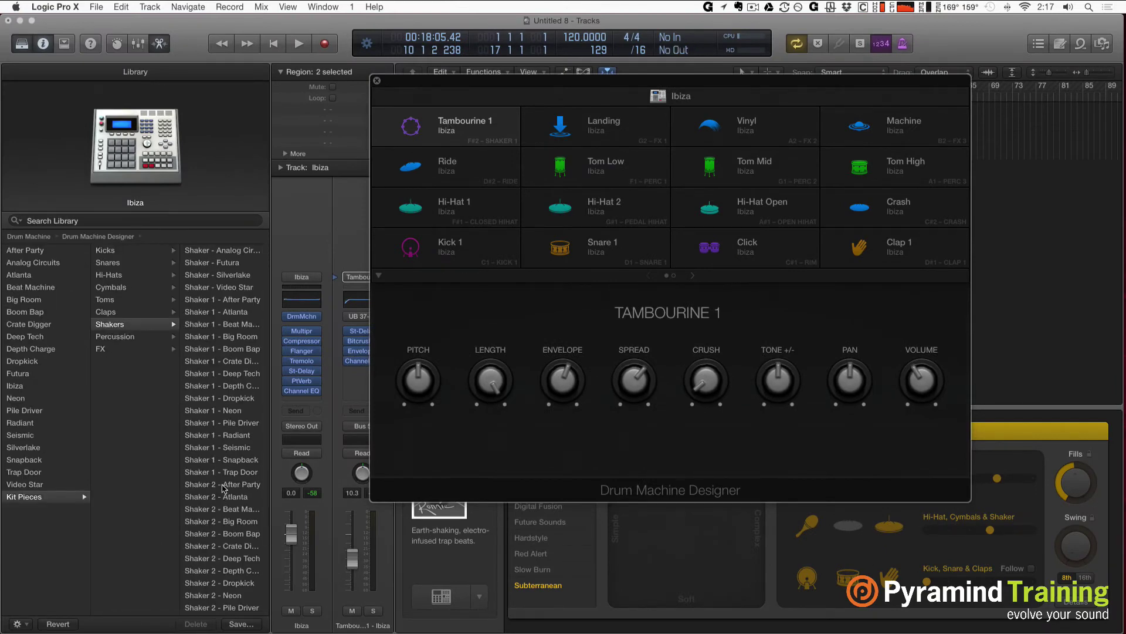
left_click(213, 415)
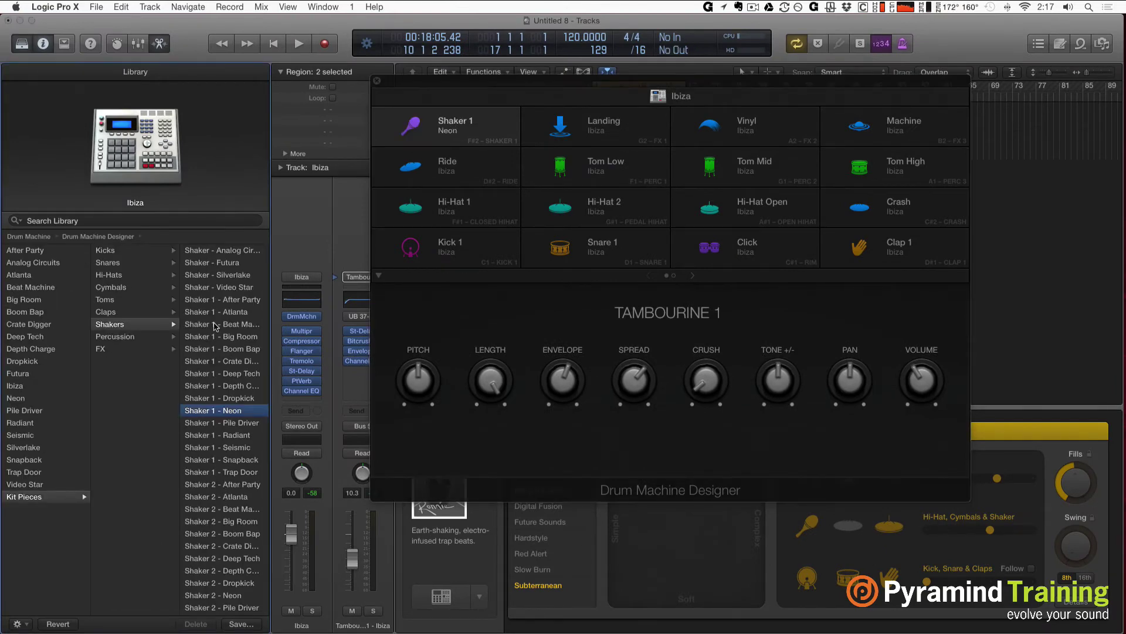
left_click(216, 326)
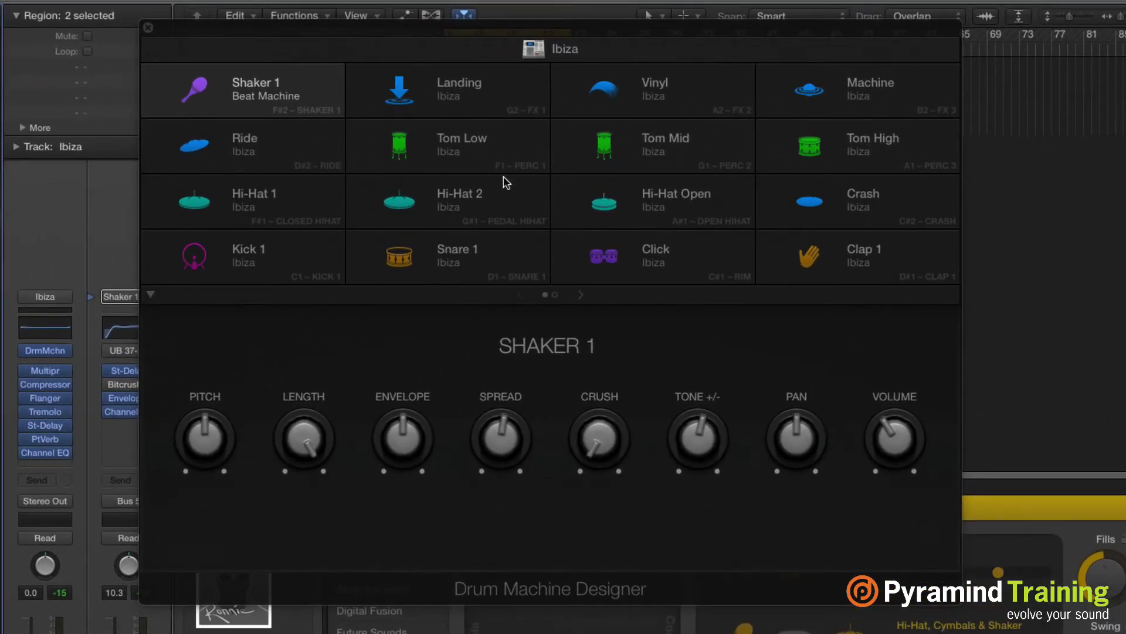
- Load Hi-Hat 1 - Big Room into the Hi-Hat 1 cell
left_click(560, 297)
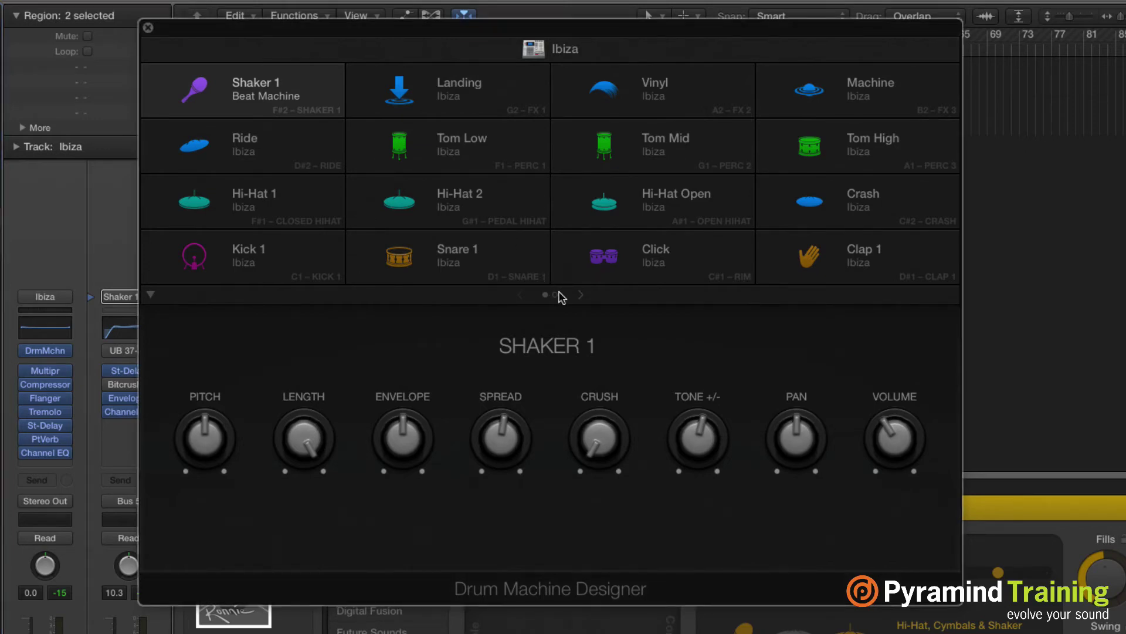
left_click(555, 295)
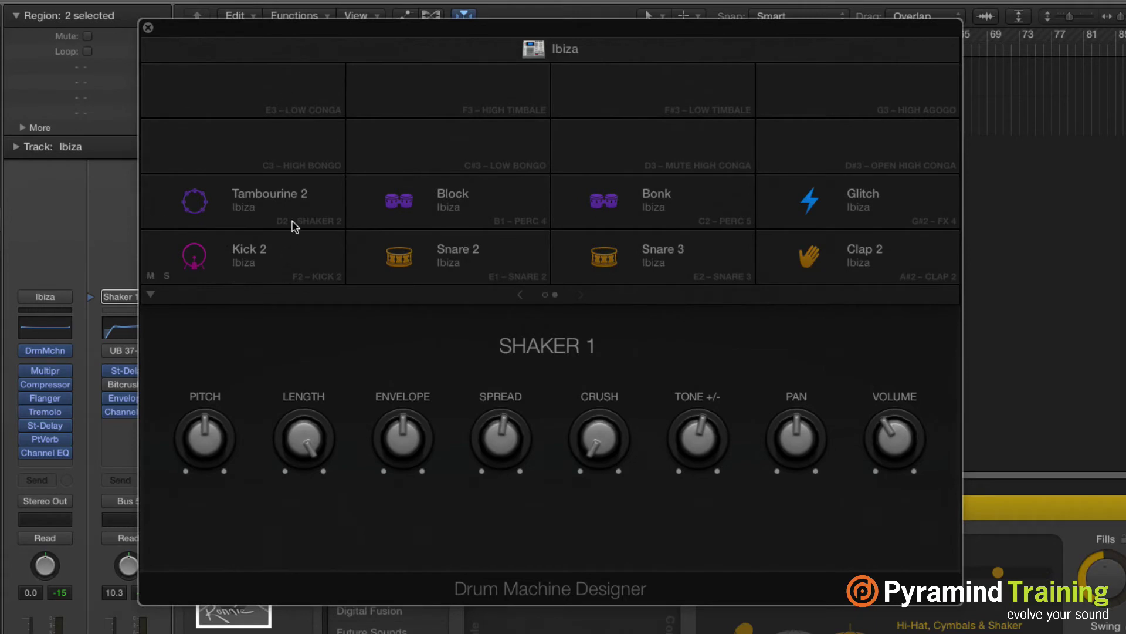
left_click(541, 295)
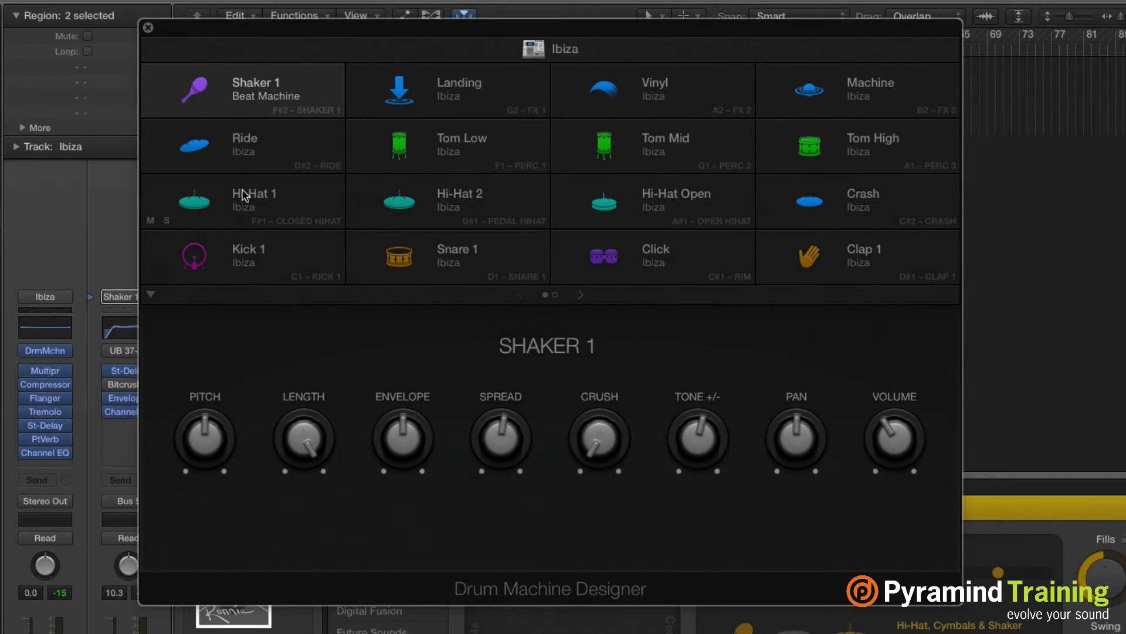
left_click(262, 198)
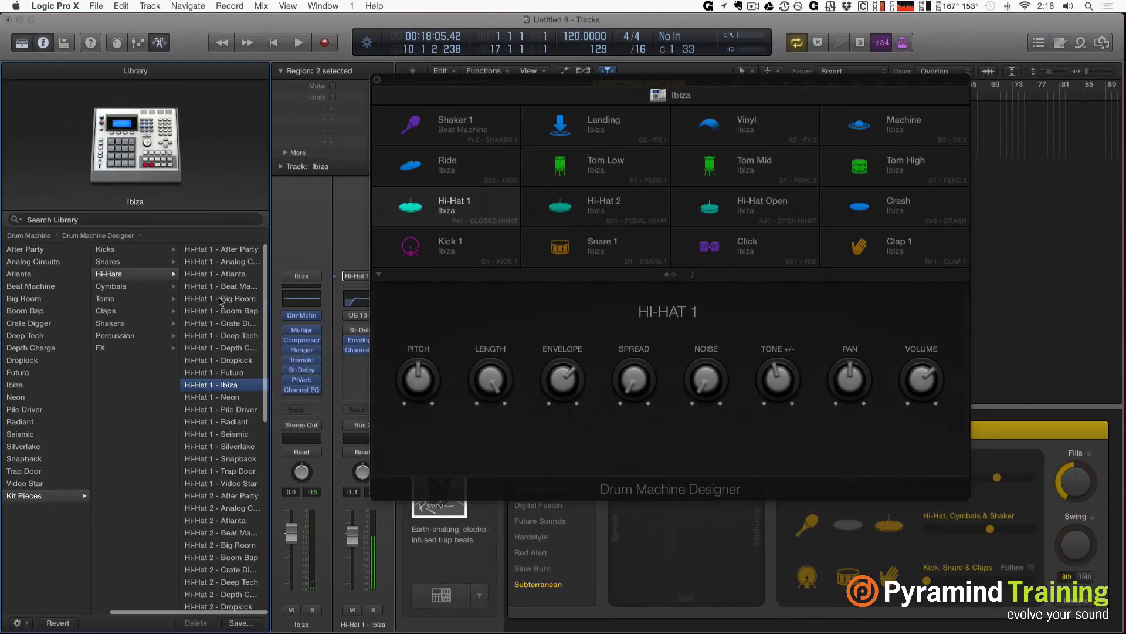
left_click(221, 300)
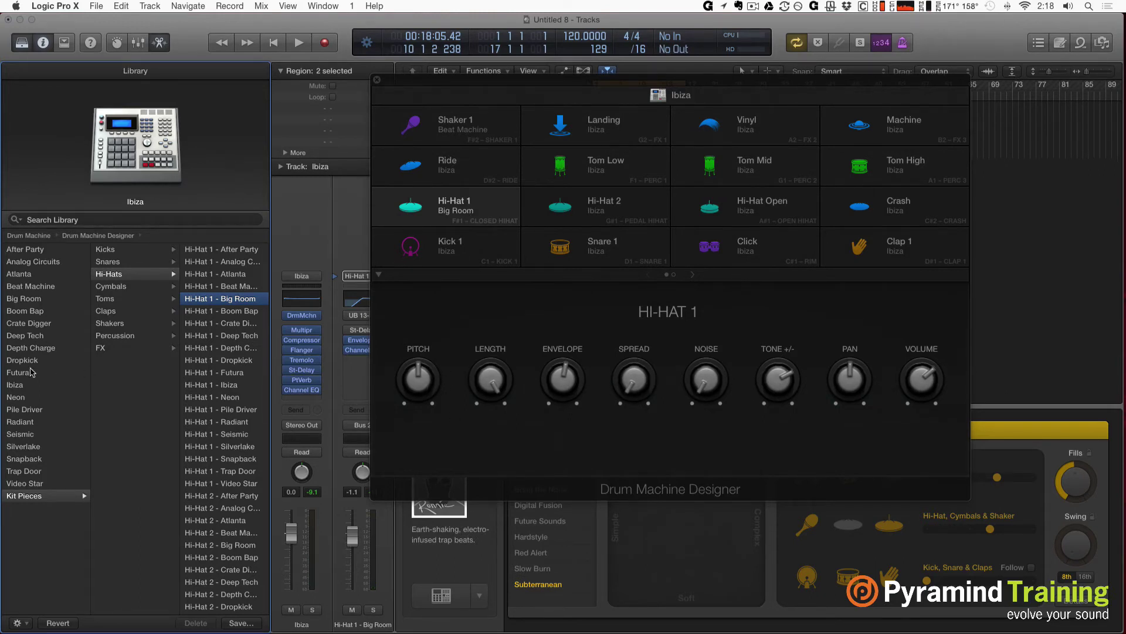
- Load French Horn Solo from Orchestral > Brass into the Hi-Hat 1 cell, then return to the kit's mix view
left_click(23, 496)
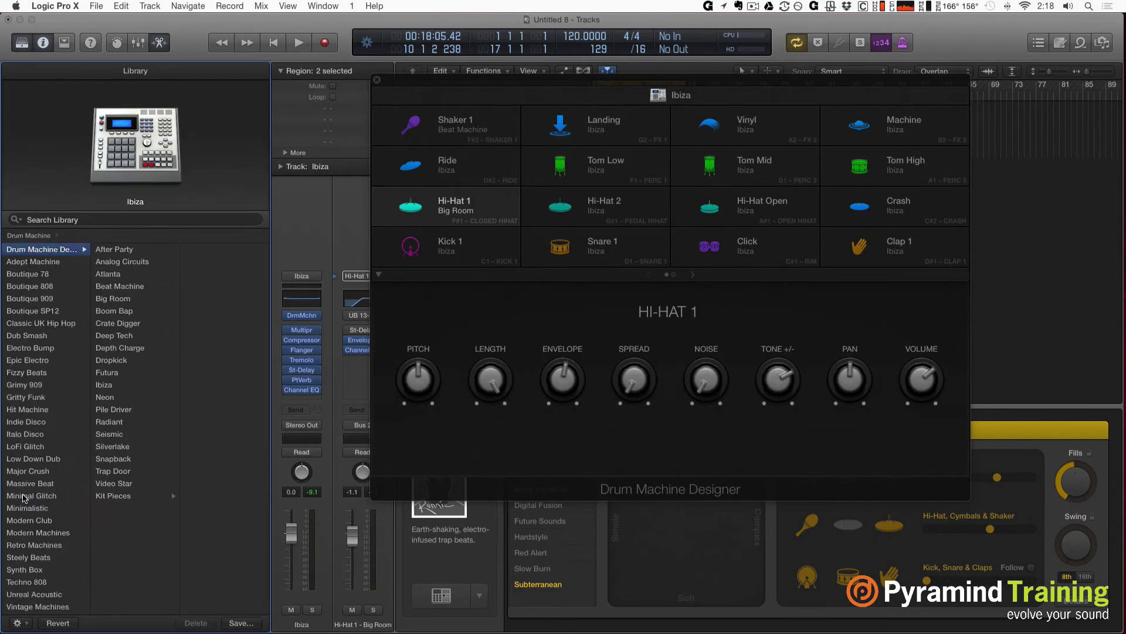
key("Left")
key("Down")
key("Down")
key("Down")
key("Right")
key("Right")
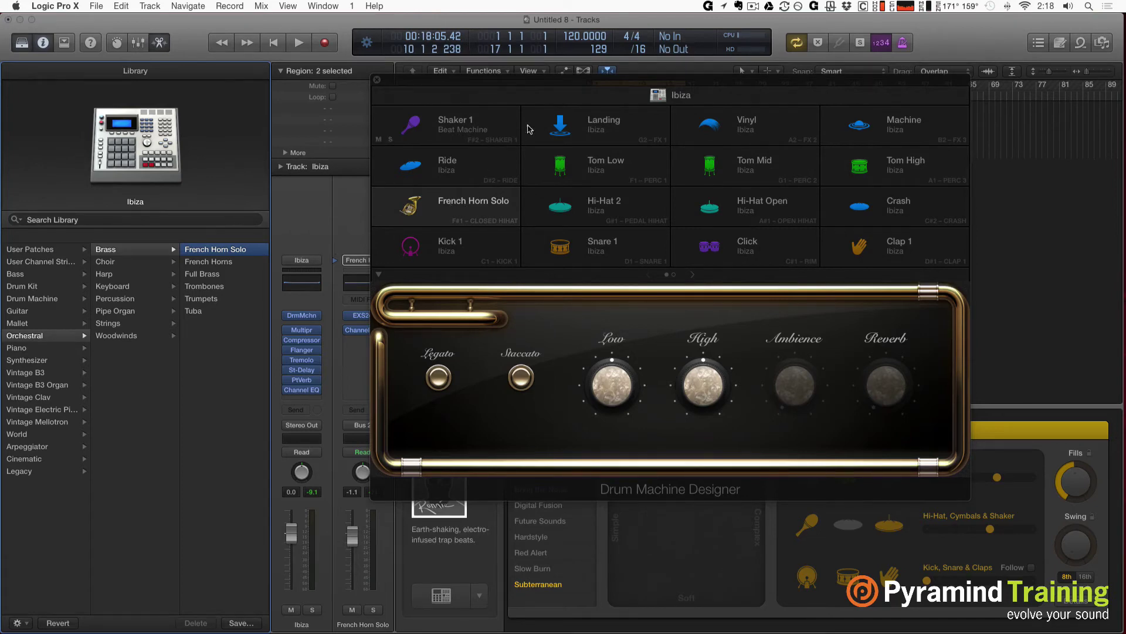
left_click(540, 103)
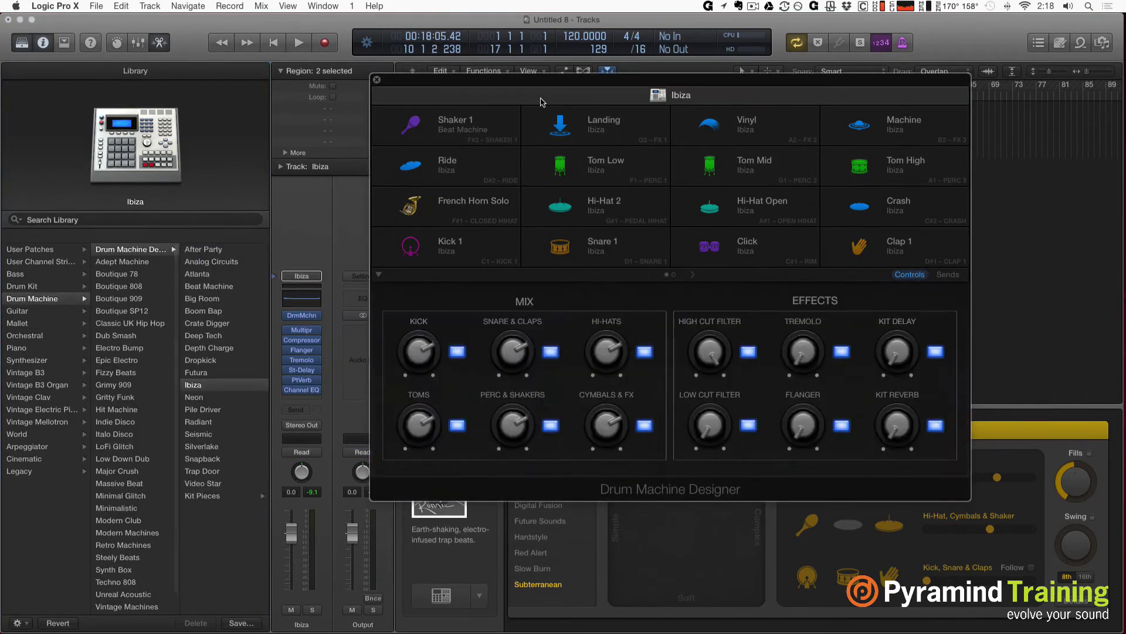
- Swap the Ibiza kit for Futura in Drum Machine Designer and display its group delay and reverb sends
left_click(202, 373)
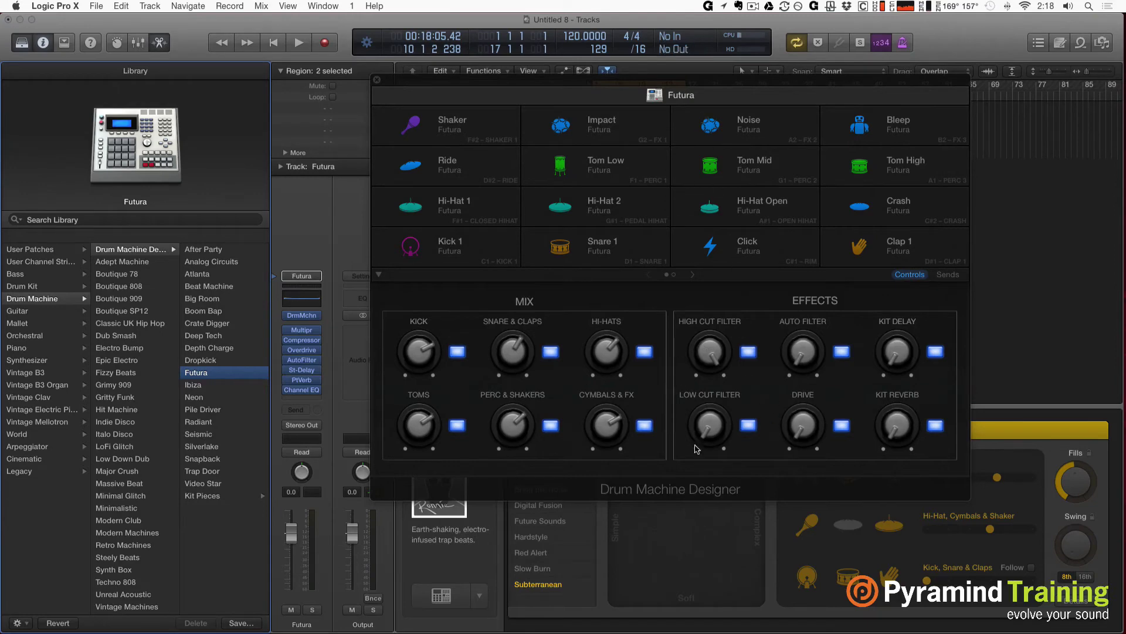
scroll(937, 284, "right", 3)
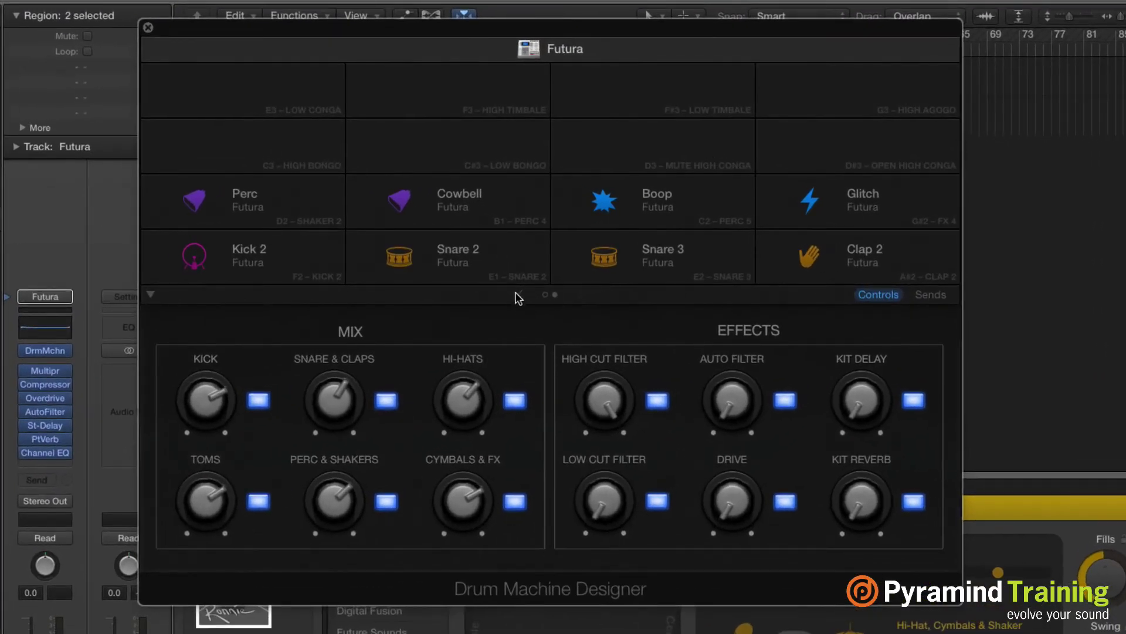
left_click(521, 295)
left_click(924, 295)
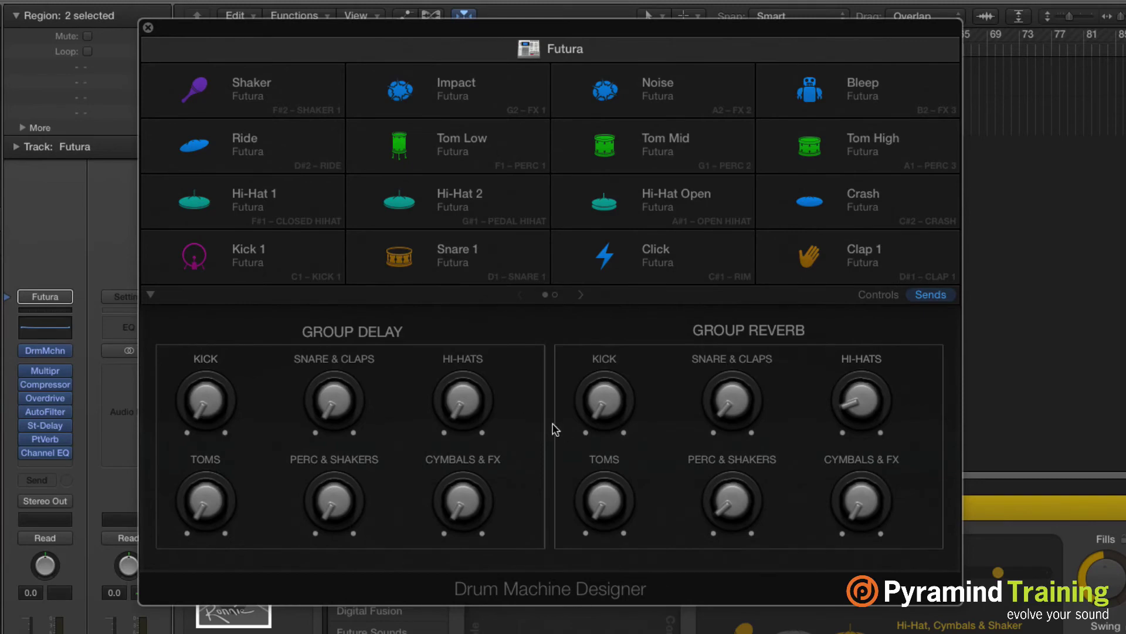
left_click_drag(250, 44, 282, 93)
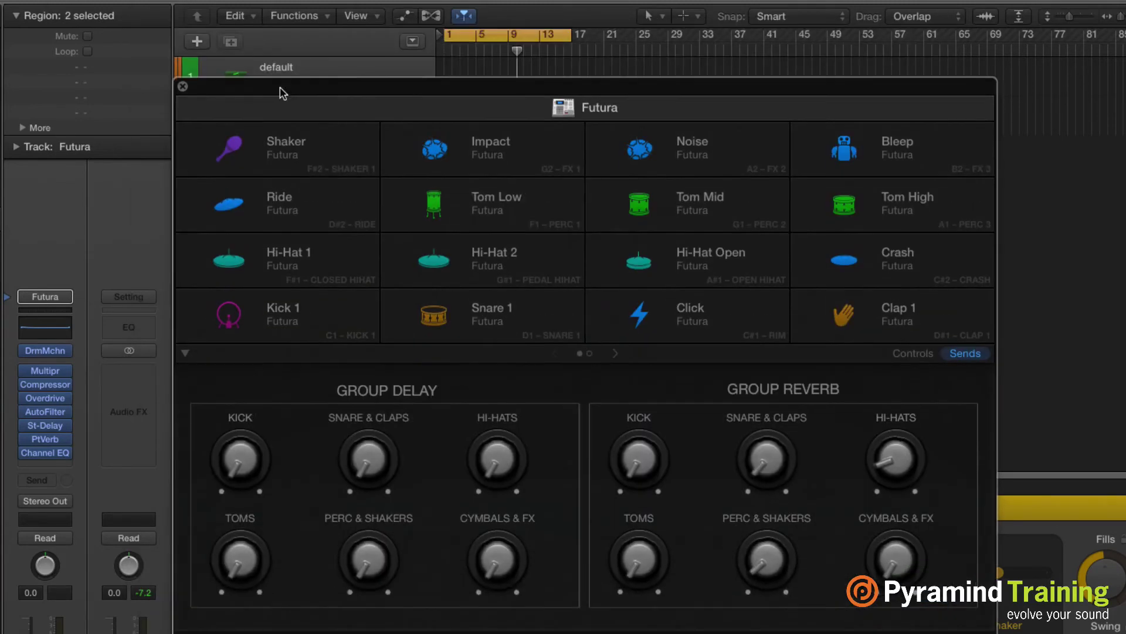
- Create Kick 1 – Futura and Snare 1 – Futura tracks from their pads, then close the kit window
left_click(295, 317)
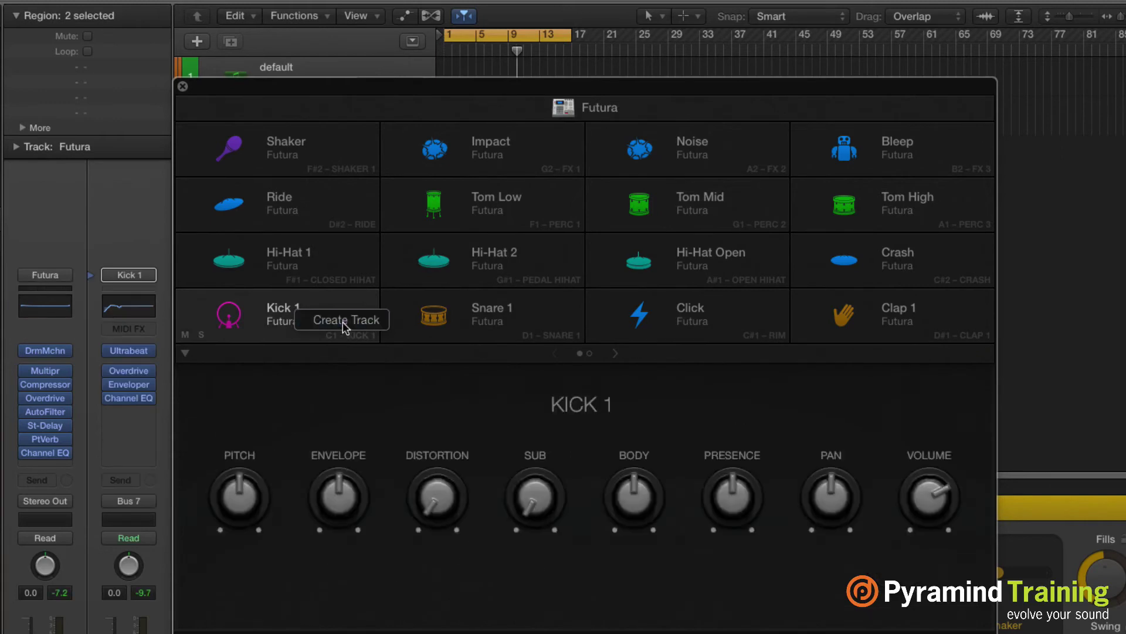
left_click(446, 323)
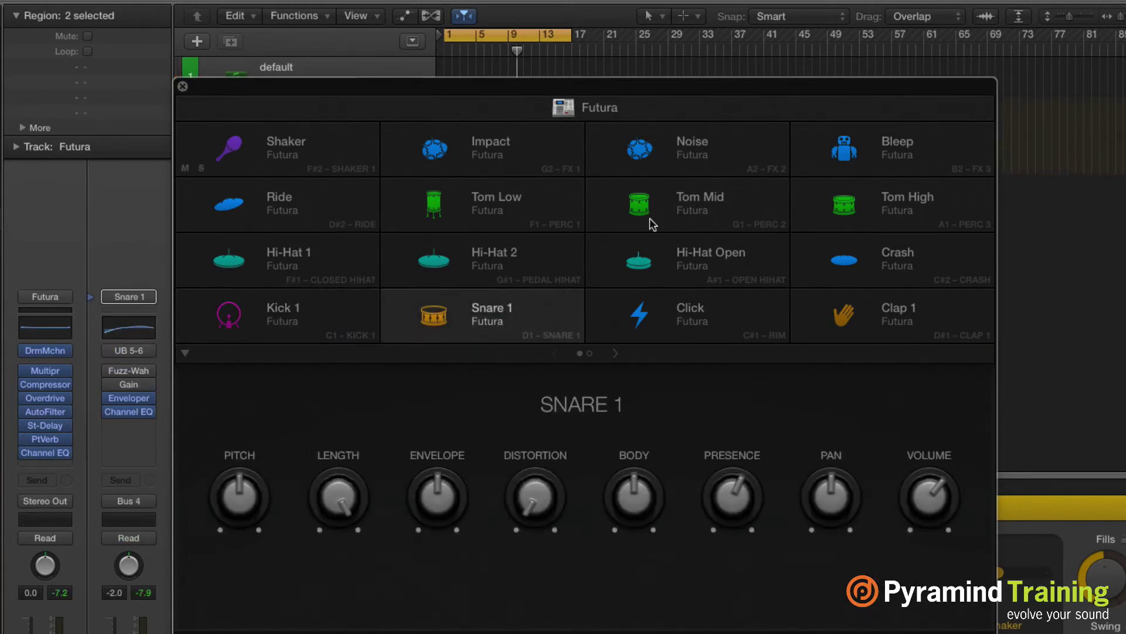
key("super+w")
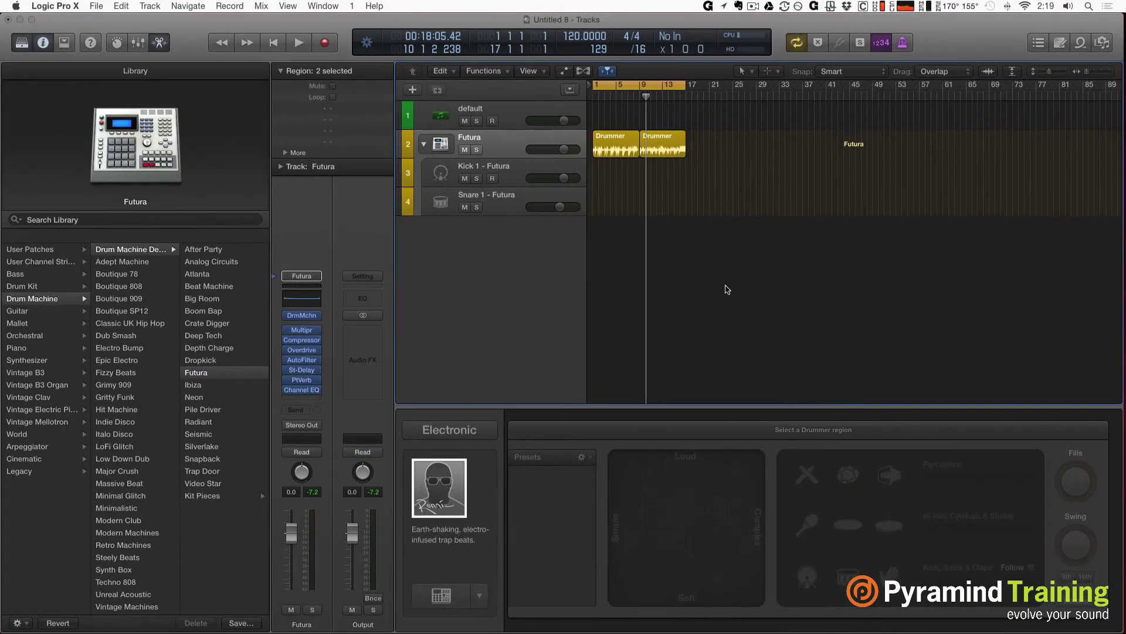
- Open the Mixer with X and browse the Futura stack's kick, snare, clap, tom and hi-hat channels
key("x")
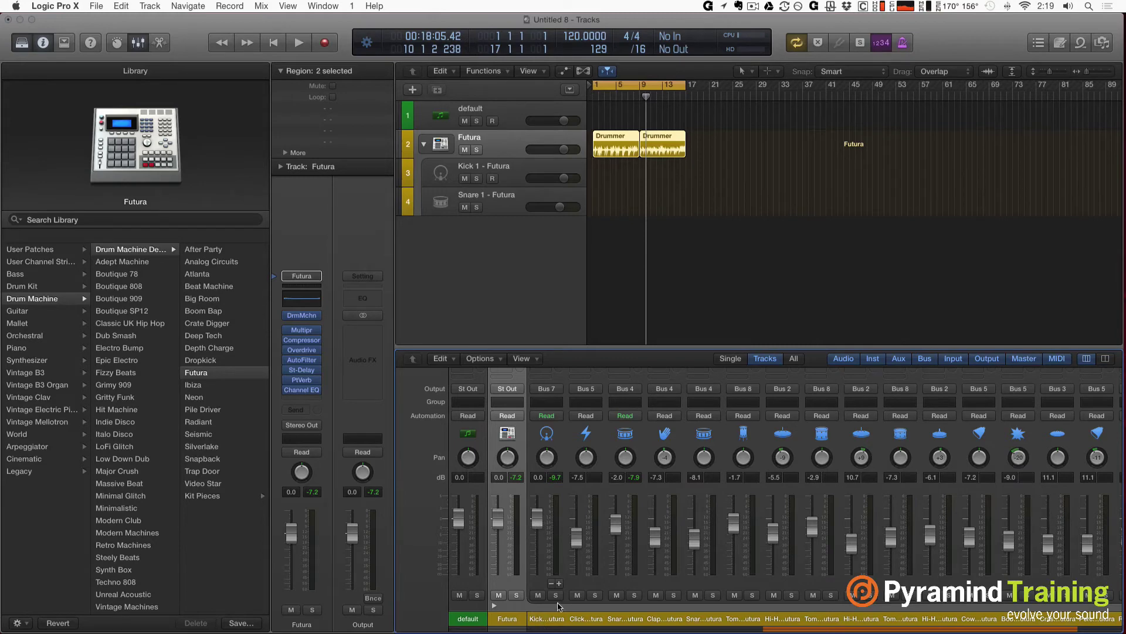
scroll(557, 610, "right", 5)
scroll(559, 606, "right", 10)
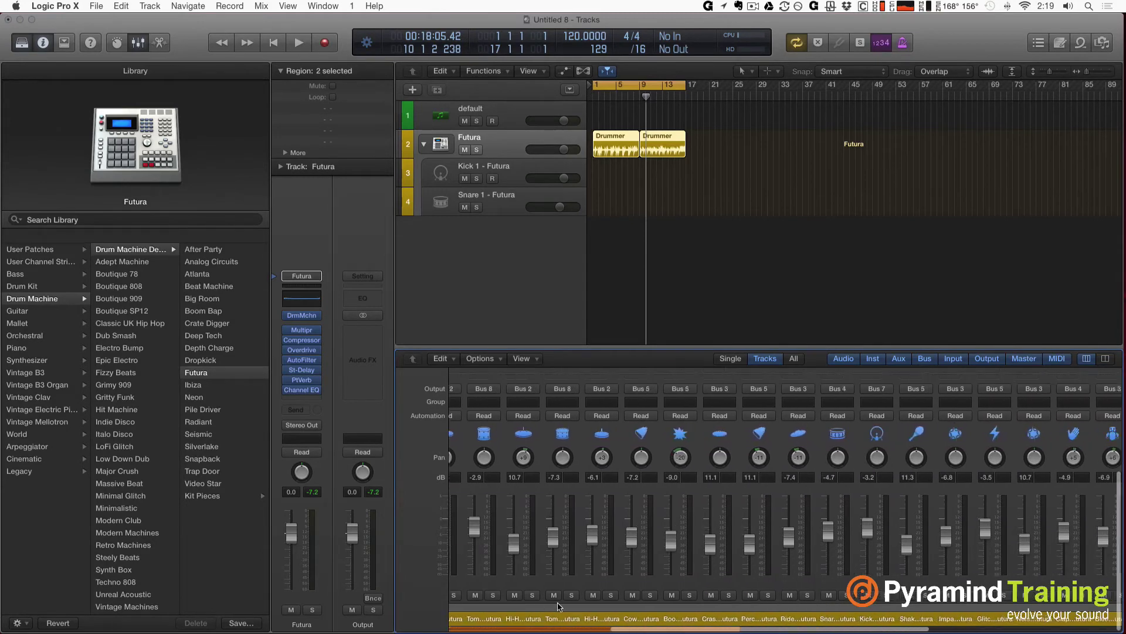
scroll(558, 606, "right", 5)
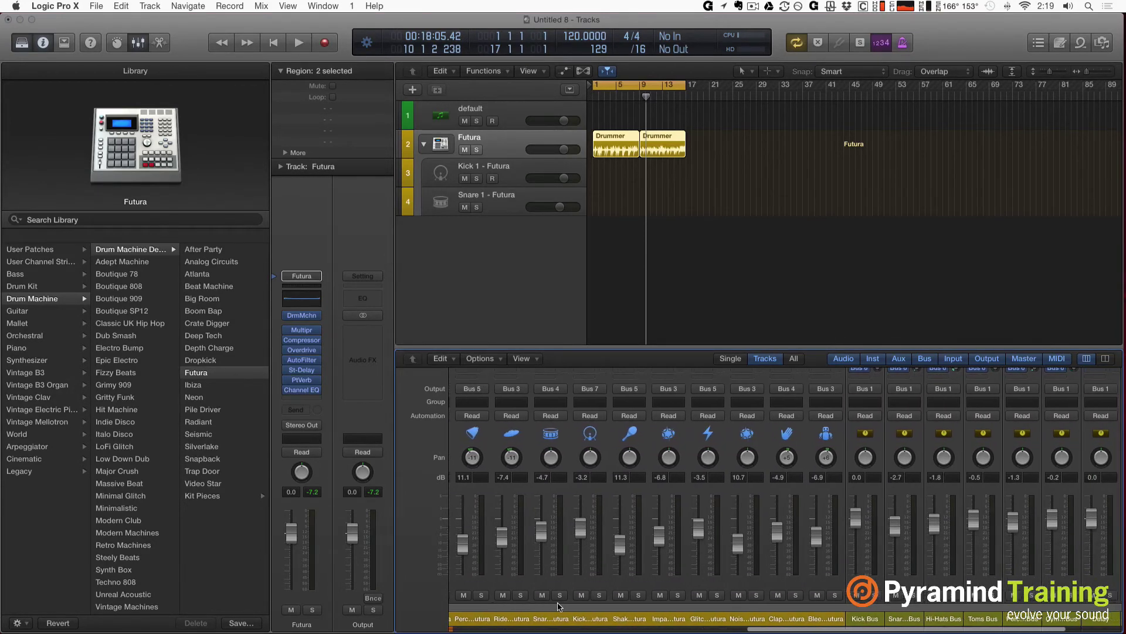
scroll(558, 606, "left", 15)
scroll(559, 606, "left", 3)
scroll(578, 484, "up", 3)
scroll(578, 484, "up", 3)
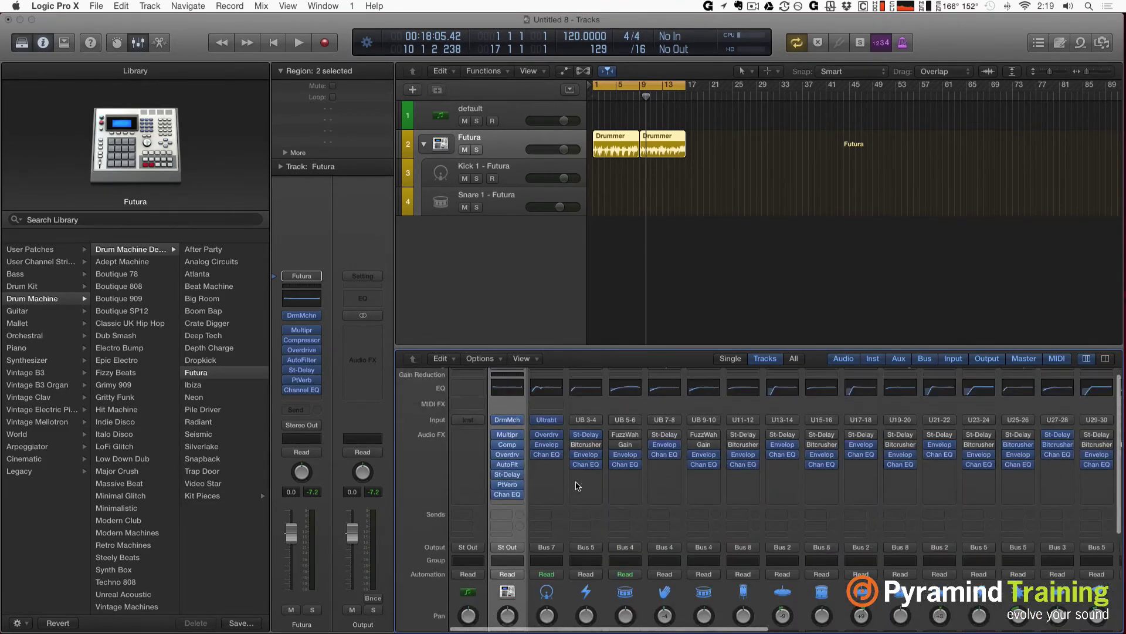
scroll(578, 484, "right", 5)
scroll(578, 484, "left", 5)
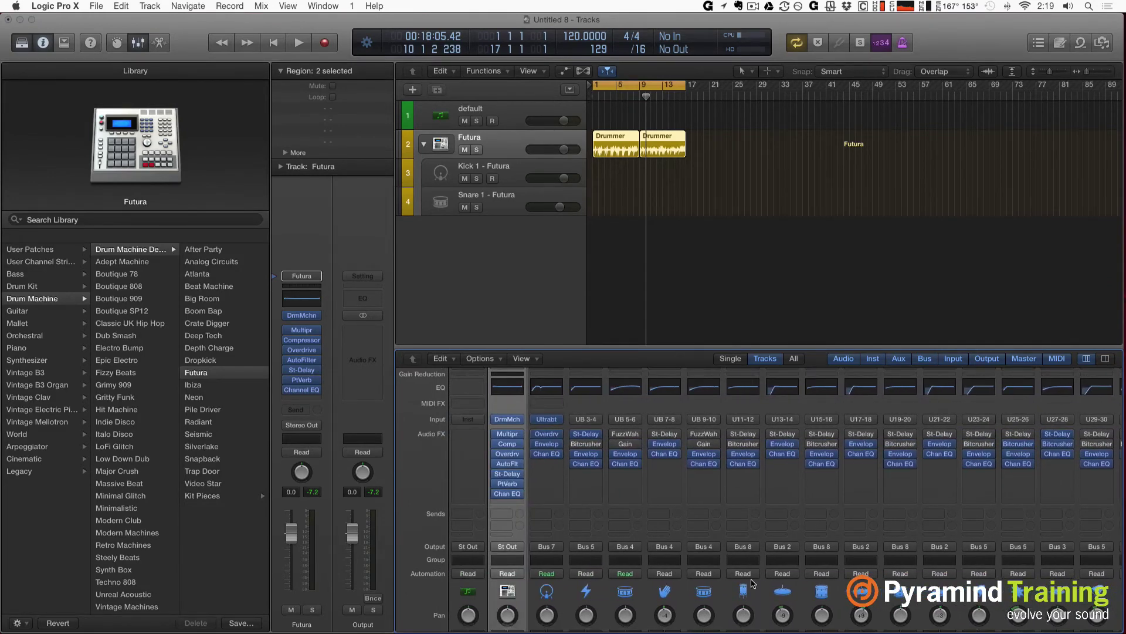
scroll(752, 583, "right", 6)
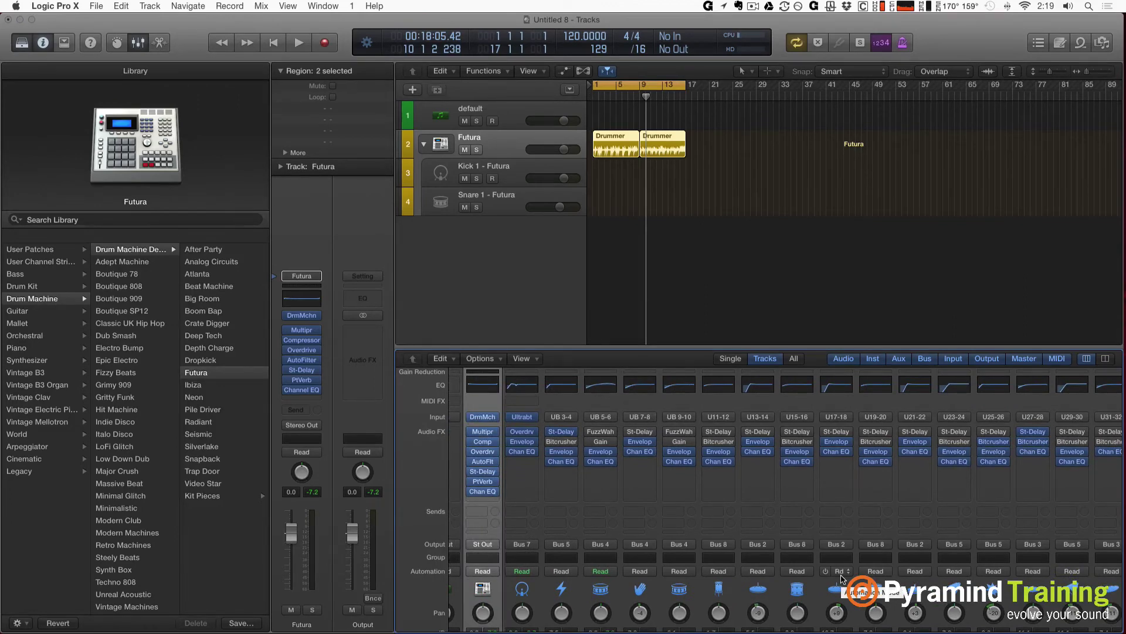
scroll(841, 579, "down", 5)
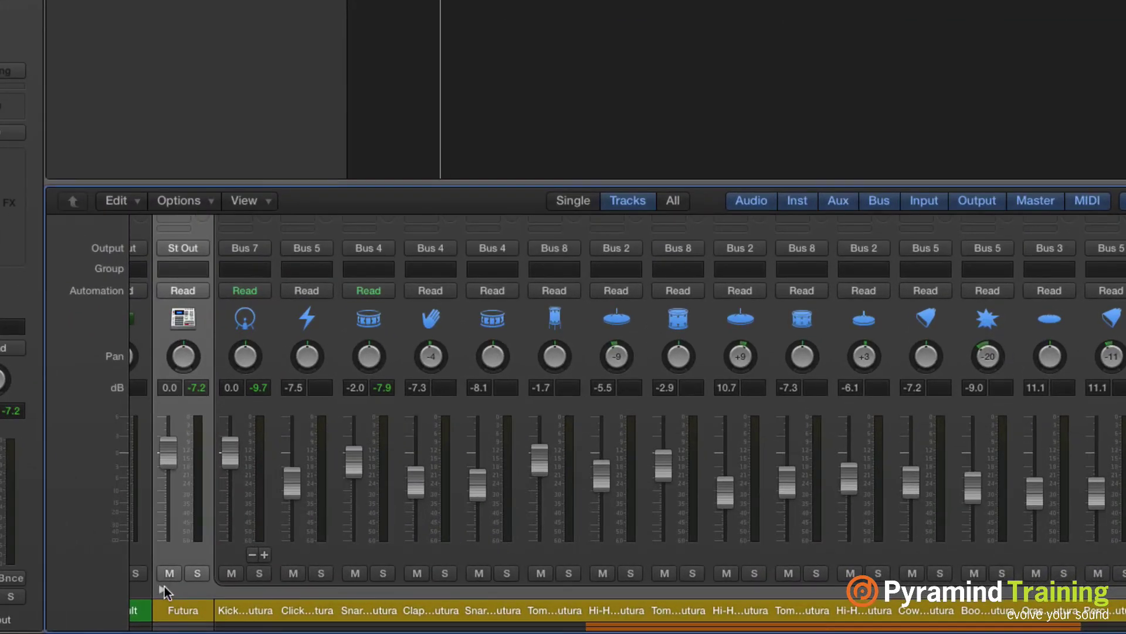
left_click(162, 590)
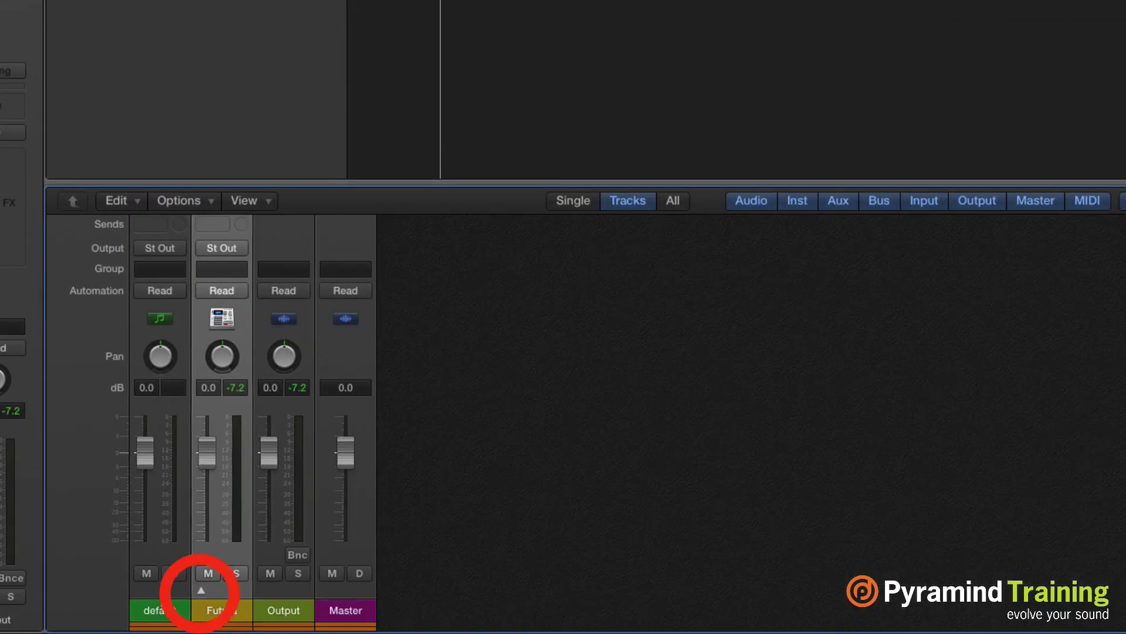
left_click(202, 593)
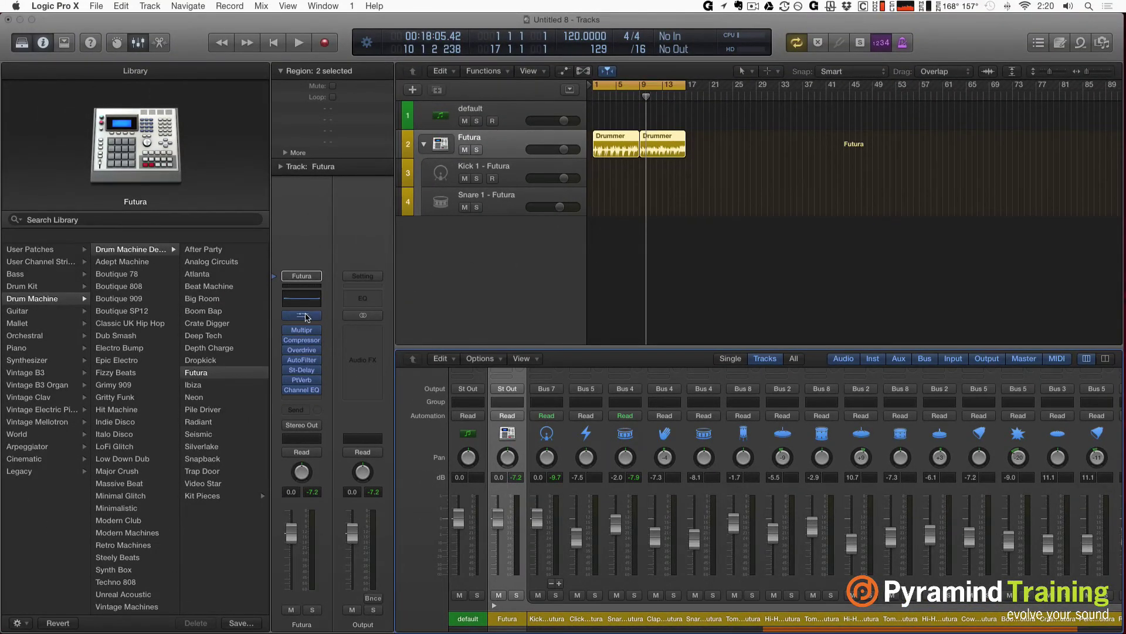
left_click(303, 316)
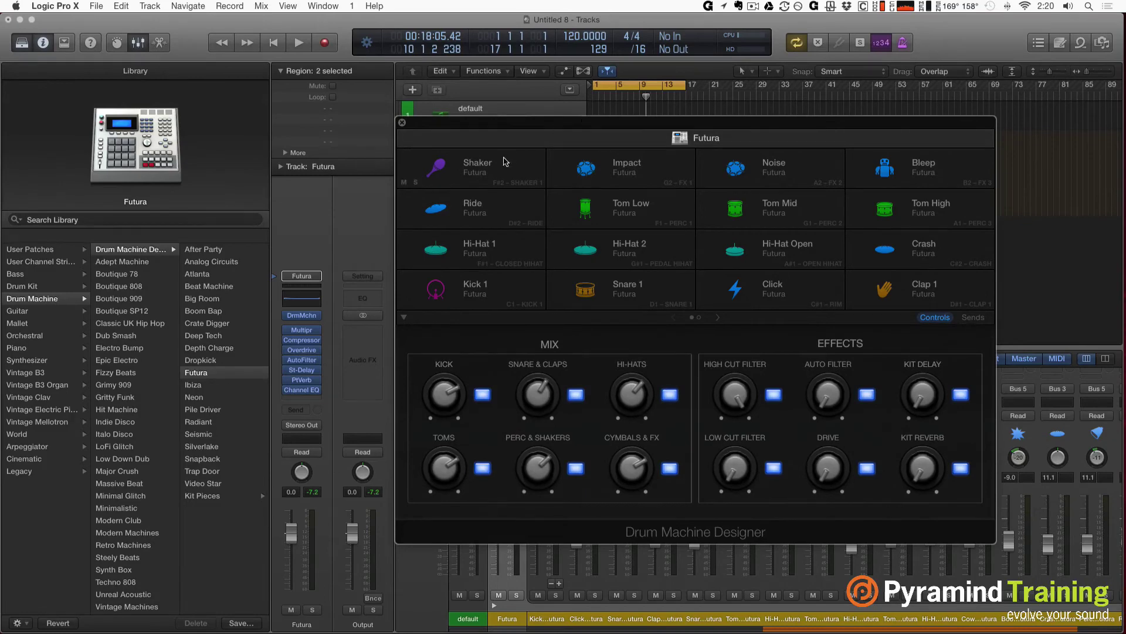
left_click(501, 176)
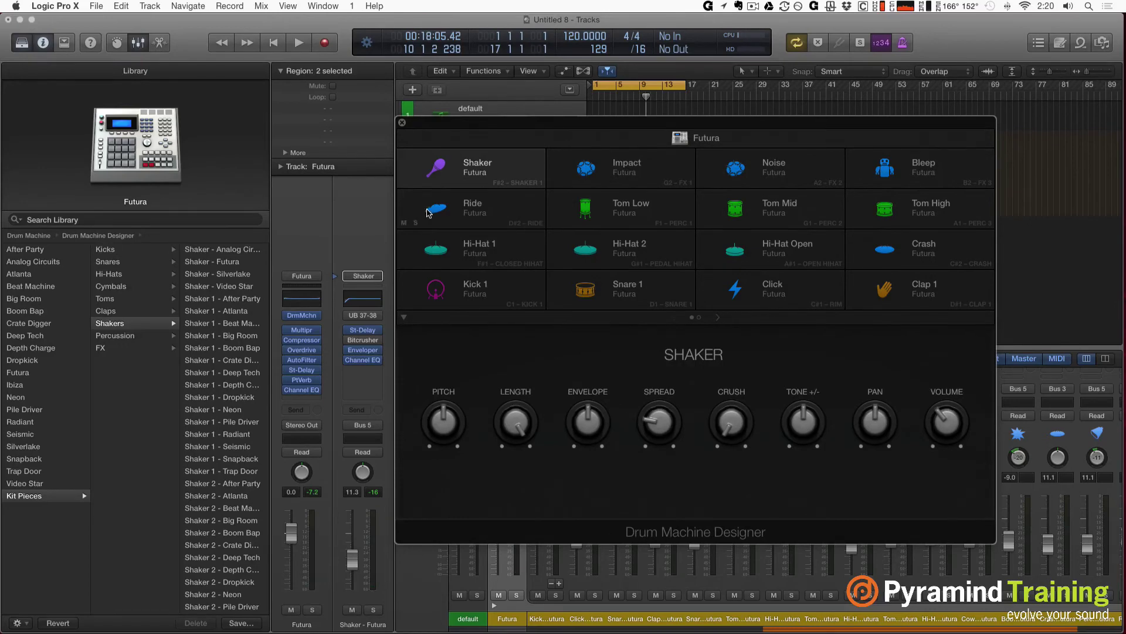
left_click(403, 124)
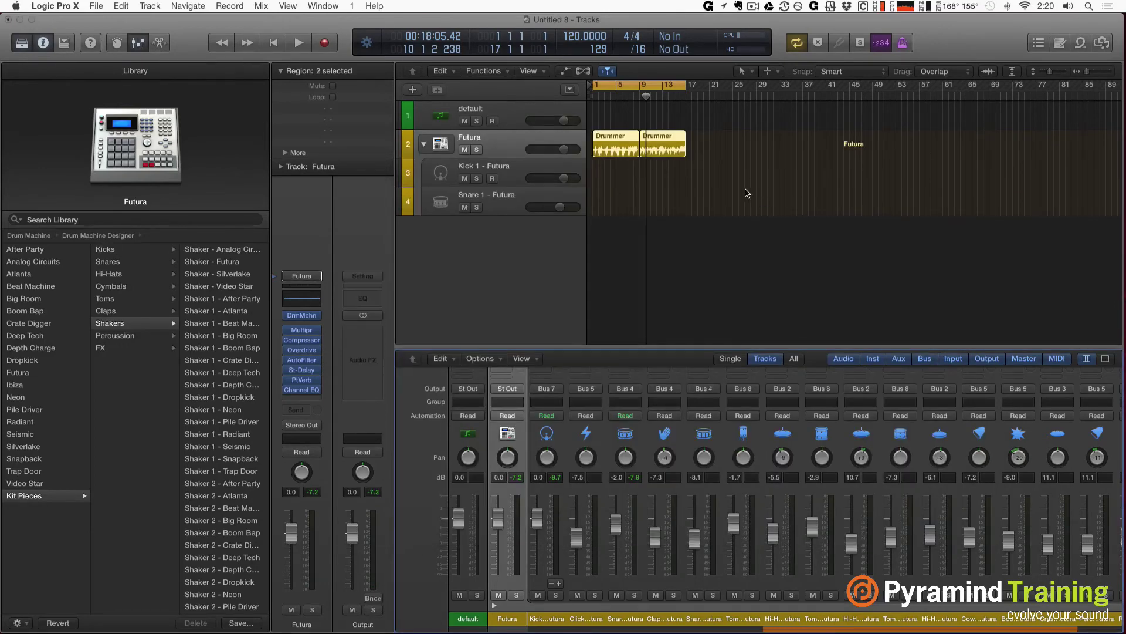